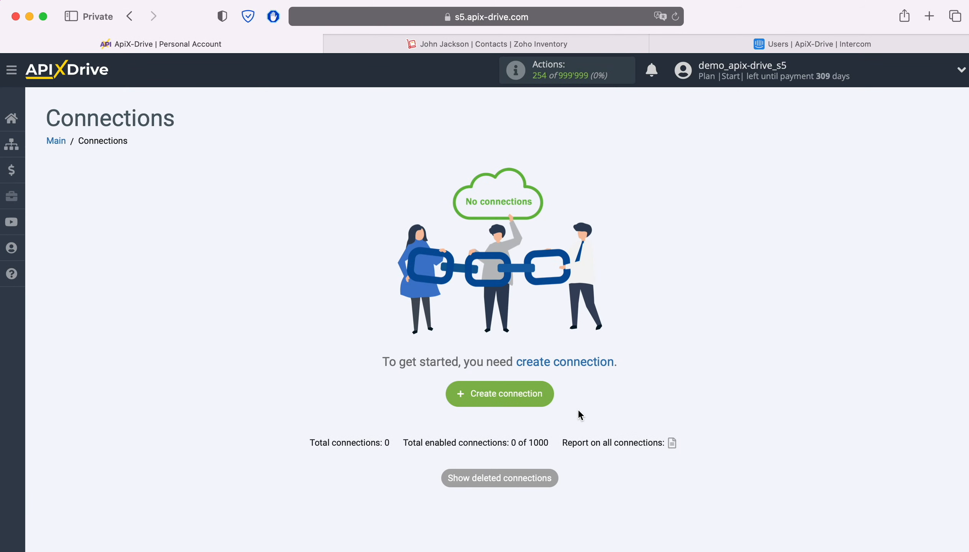
# Create a new, empty connection ('New connection 3') from the Connections overview.
pyautogui.click(550, 394)
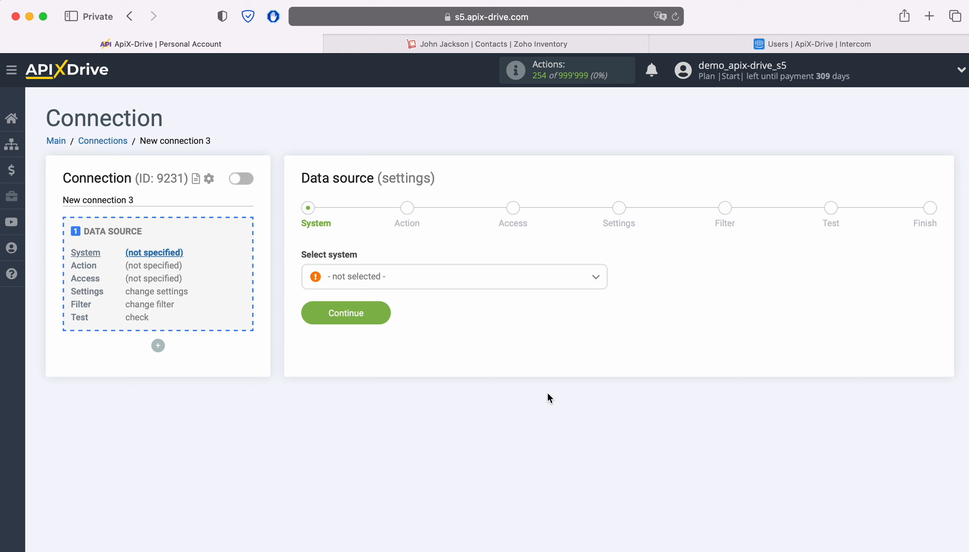
# Select ZOHO Inventory as the data source system and continue.
pyautogui.click(428, 284)
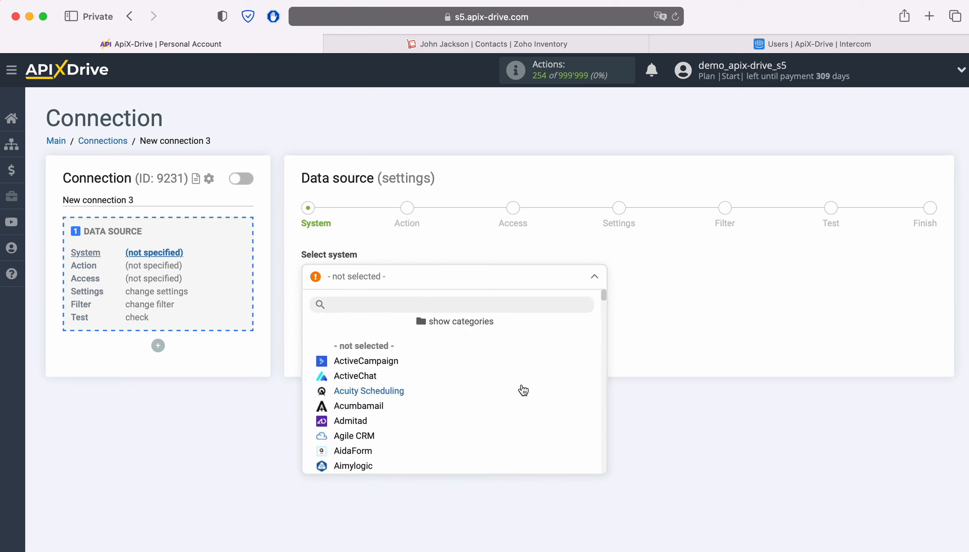
pyautogui.scroll(-10, 521, 390)
pyautogui.scroll(-15, 523, 390)
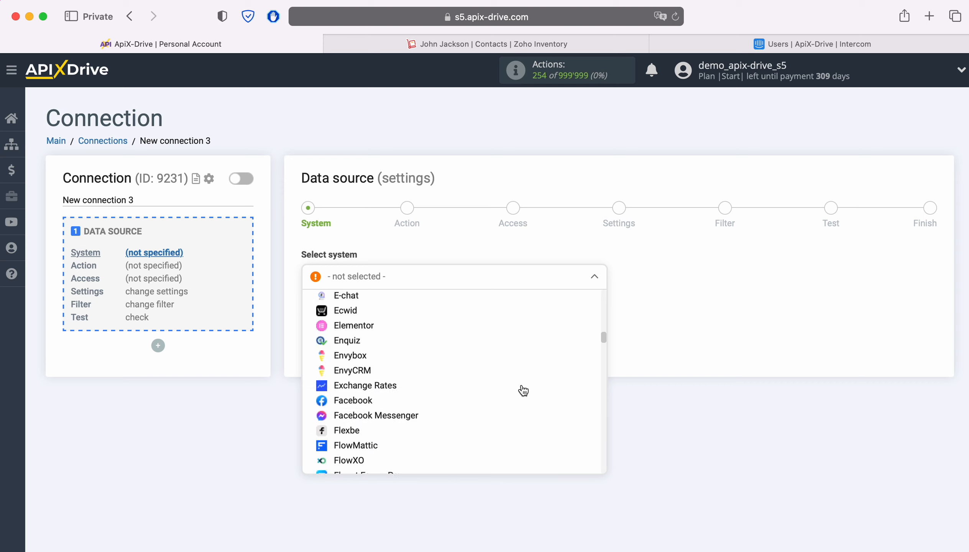
pyautogui.scroll(-15, 523, 390)
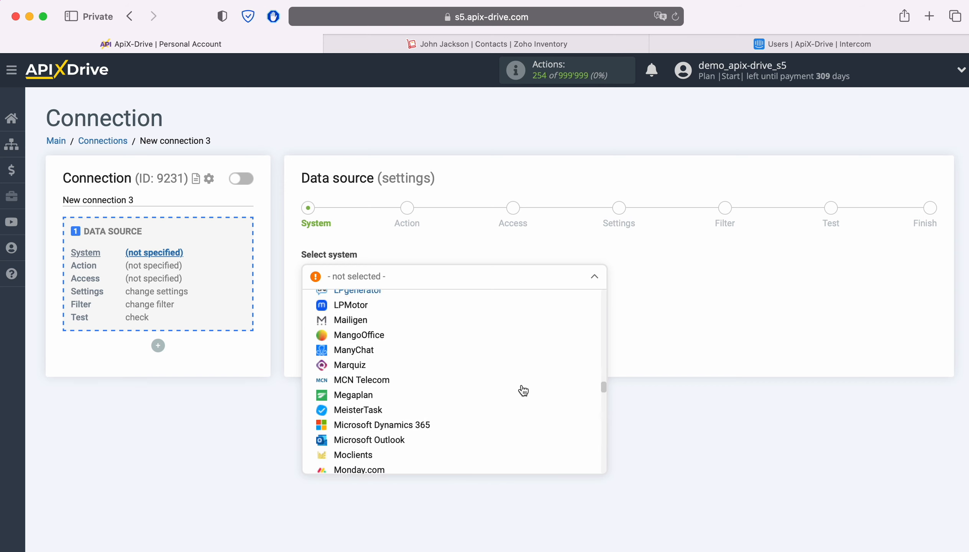
pyautogui.scroll(-15, 522, 390)
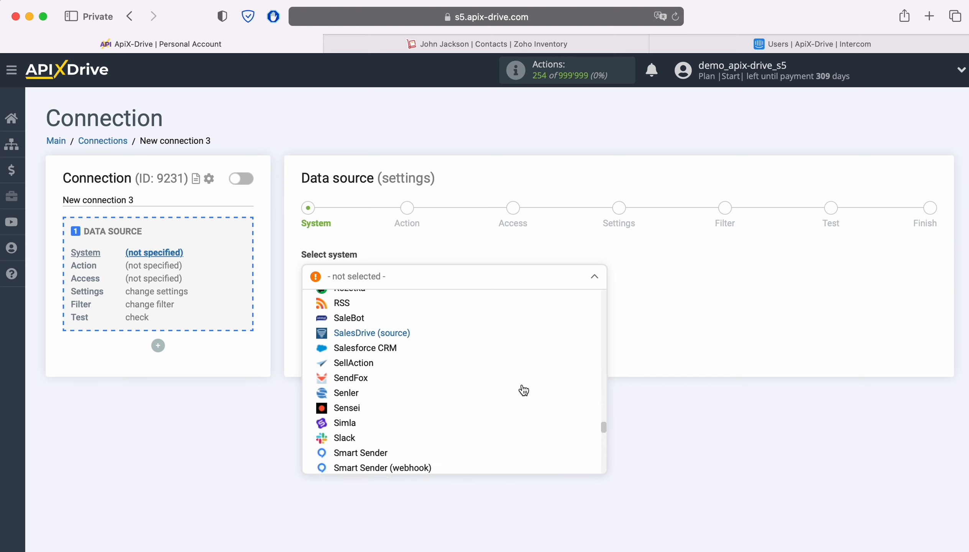
pyautogui.scroll(-12, 523, 390)
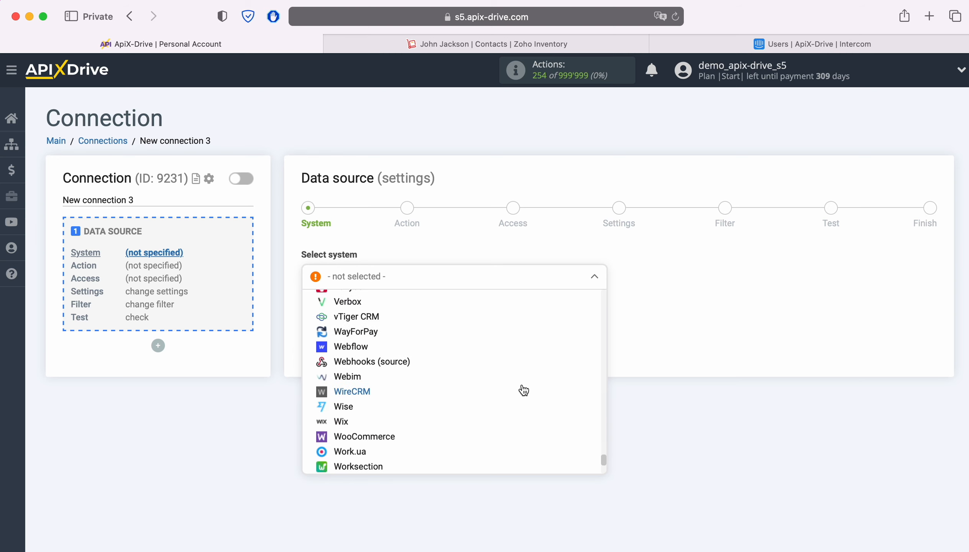
pyautogui.click(381, 452)
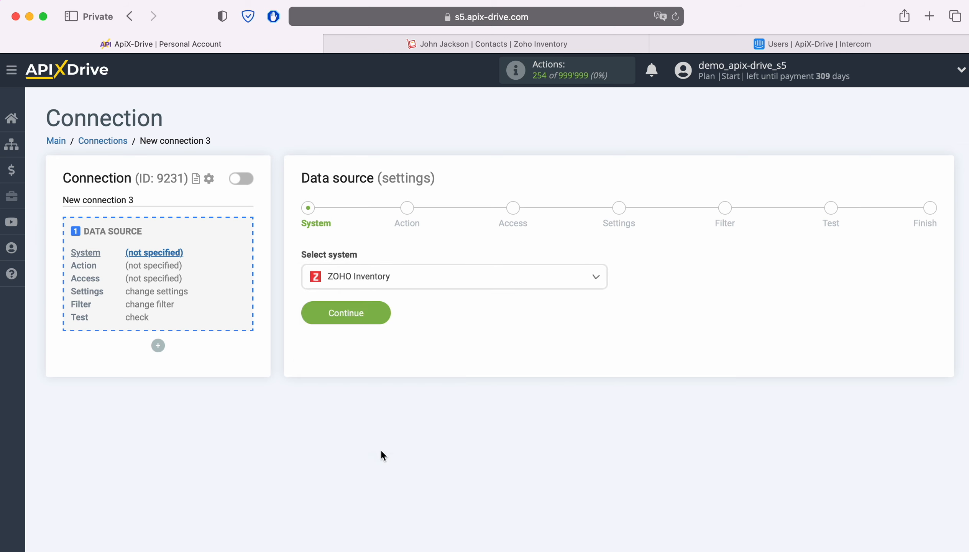
pyautogui.click(371, 315)
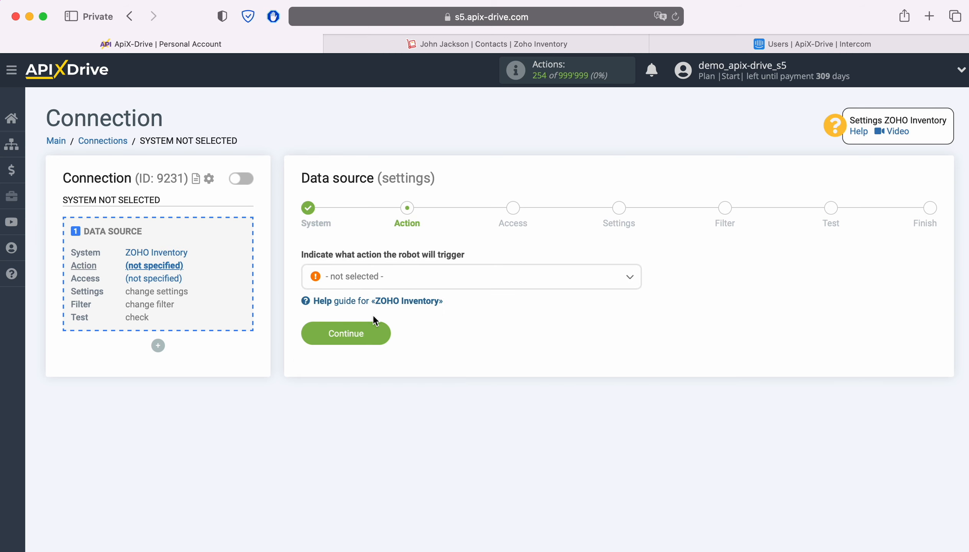
# Set the source action to Get CONTACTS (new) and continue to Access.
pyautogui.click(482, 286)
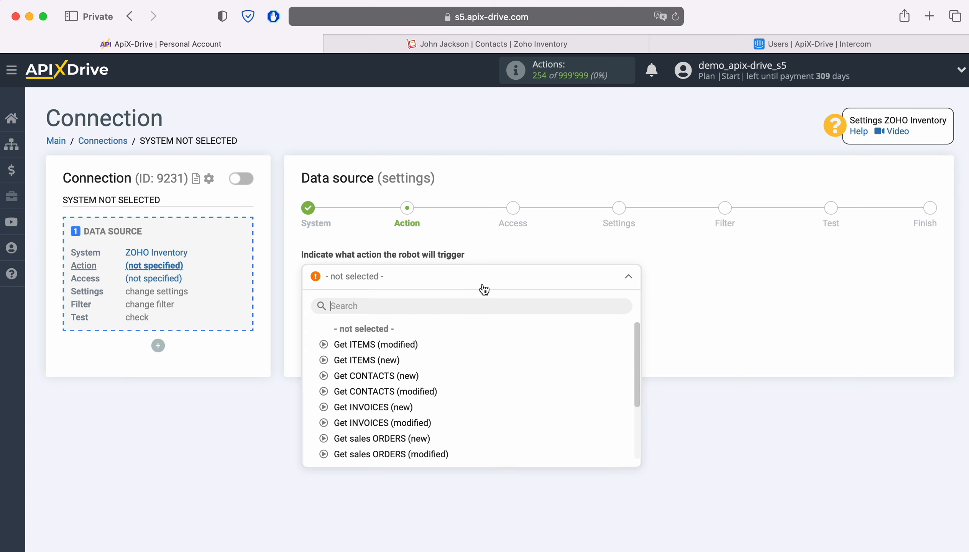
pyautogui.click(403, 376)
pyautogui.click(384, 331)
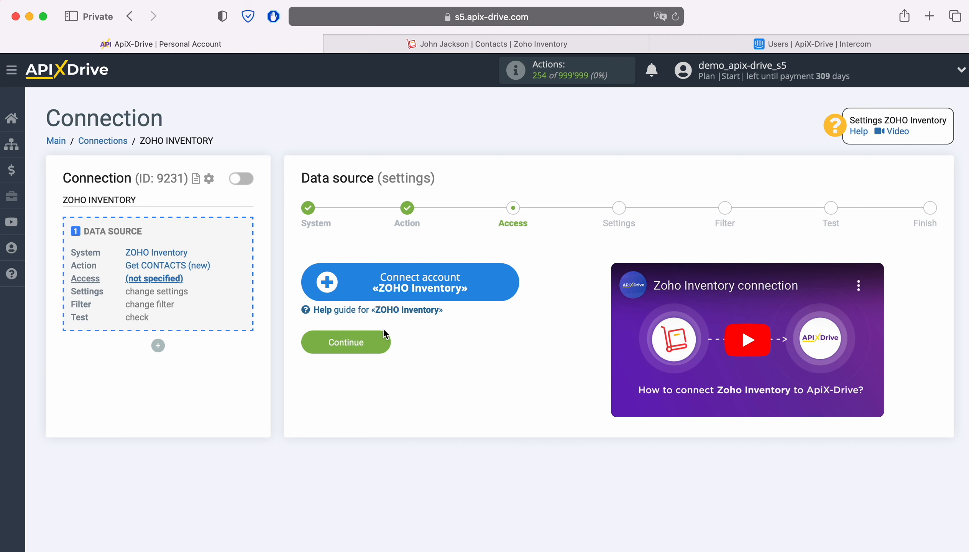
# Sign in to Zoho with the account e-mail and saved password, then accept ApiX Drive's access.
pyautogui.click(510, 282)
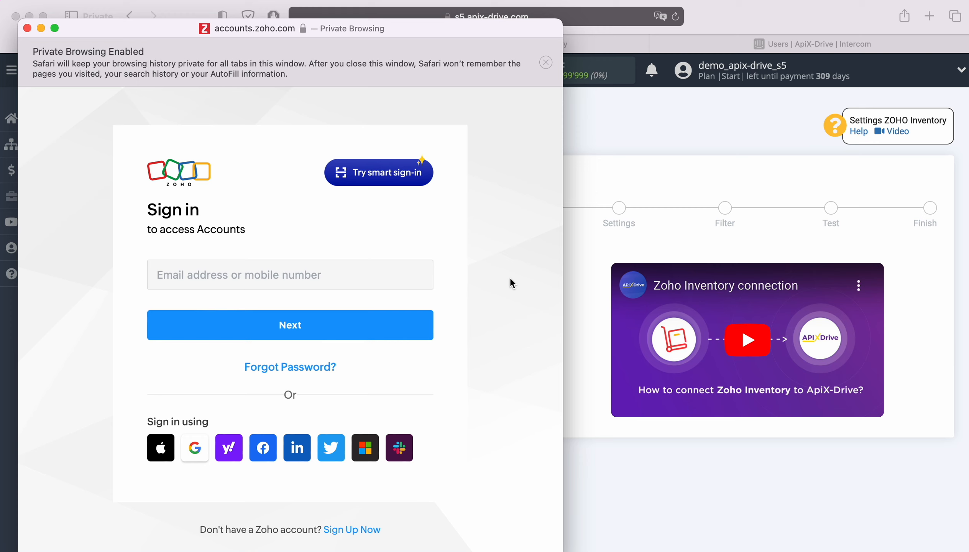
pyautogui.click(389, 281)
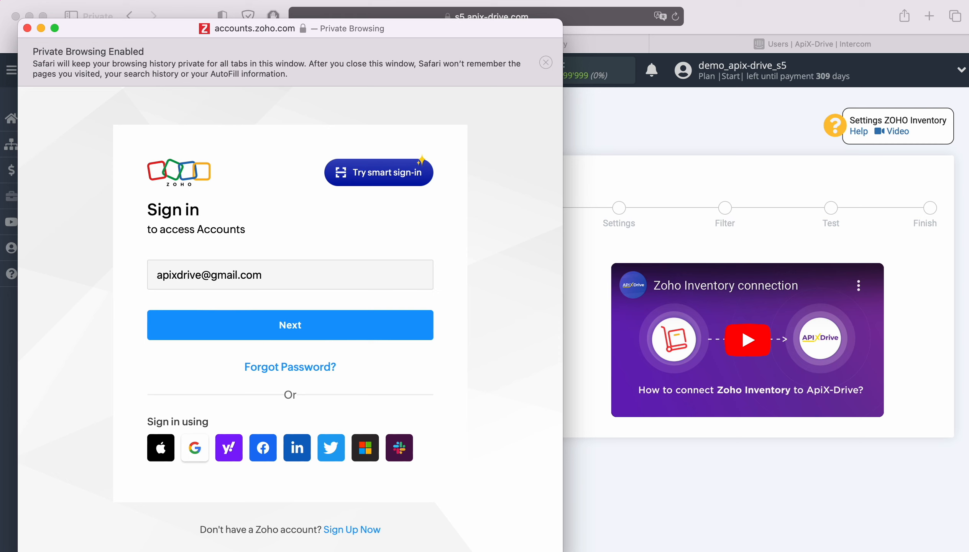
pyautogui.press('Return')
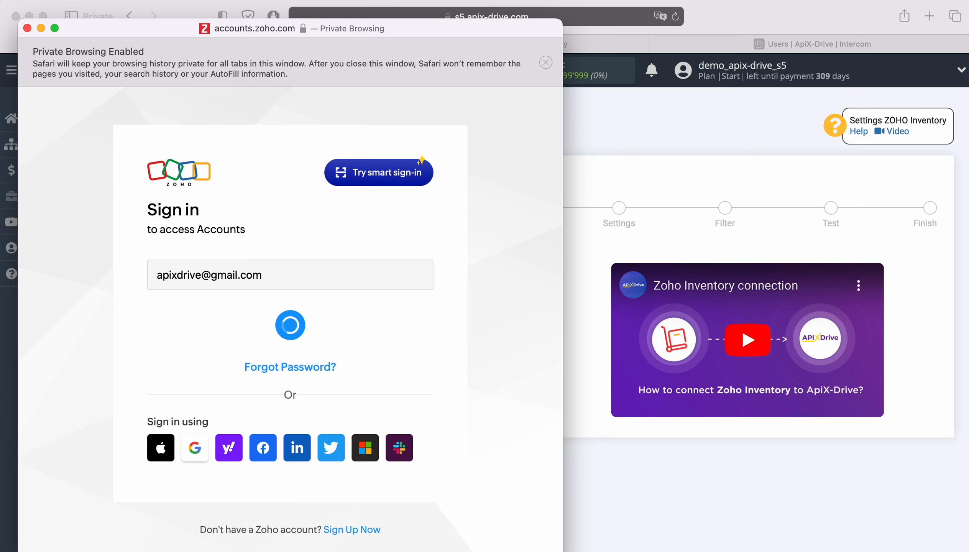
pyautogui.click(263, 356)
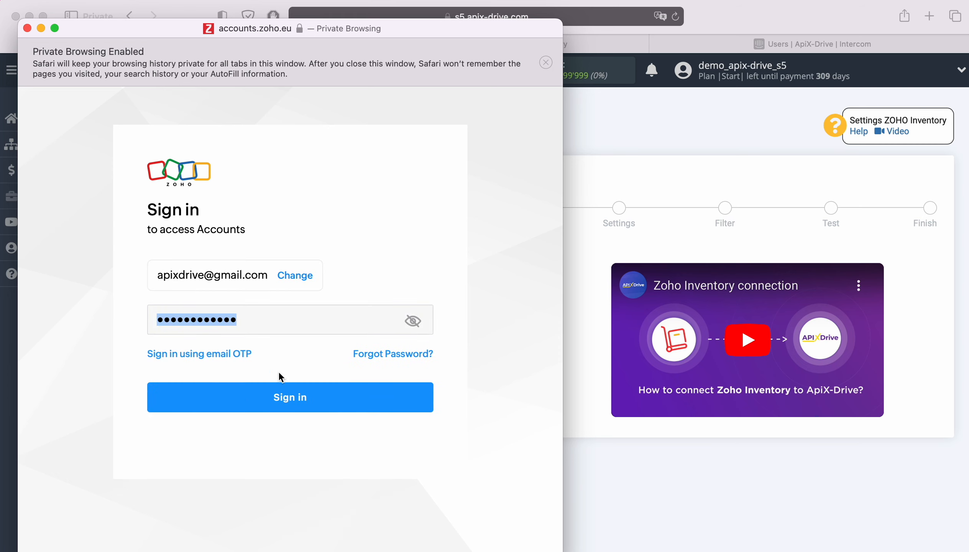
pyautogui.click(320, 391)
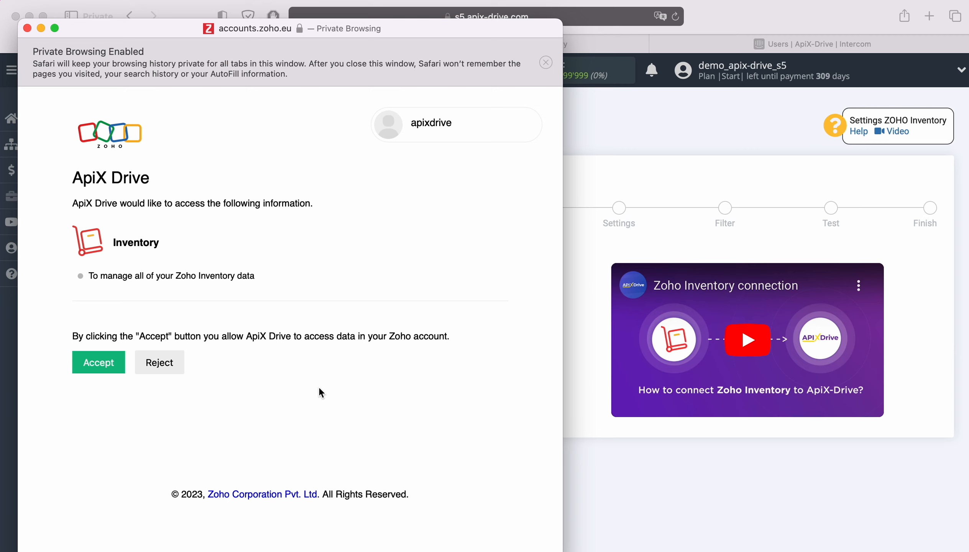
pyautogui.click(109, 360)
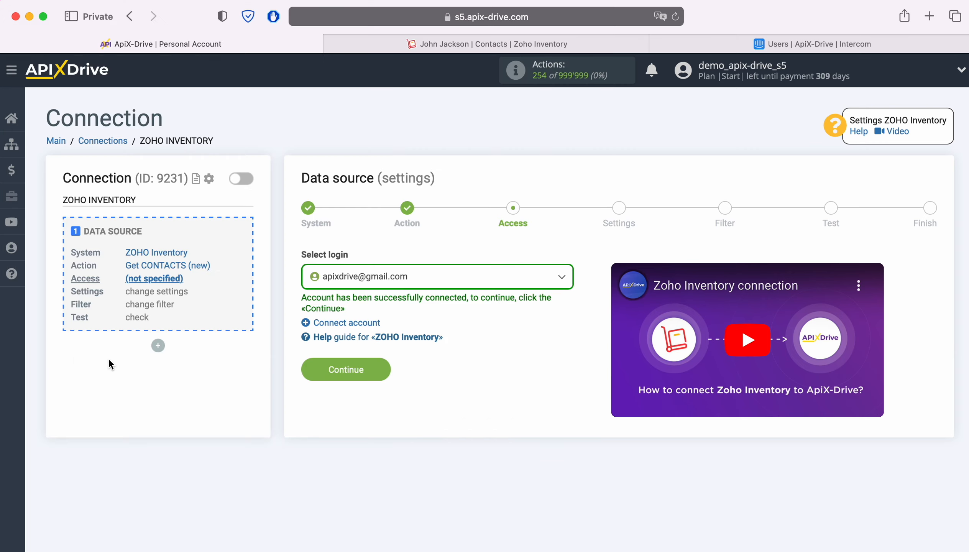
# Choose the connected Zoho account as the source login.
pyautogui.click(483, 281)
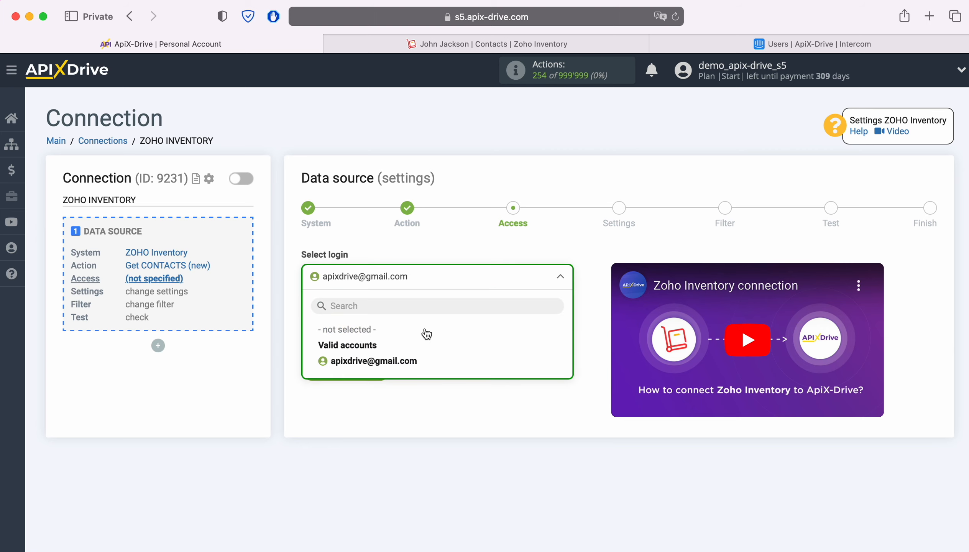
pyautogui.click(400, 360)
pyautogui.click(389, 369)
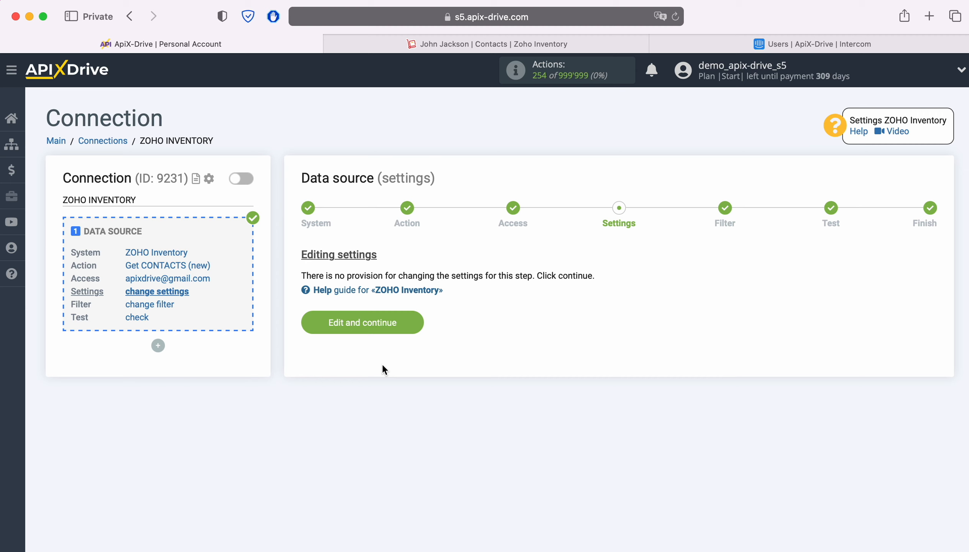
# Pass settings and filter without changes, load the test contact, and finish the data source.
pyautogui.click(413, 326)
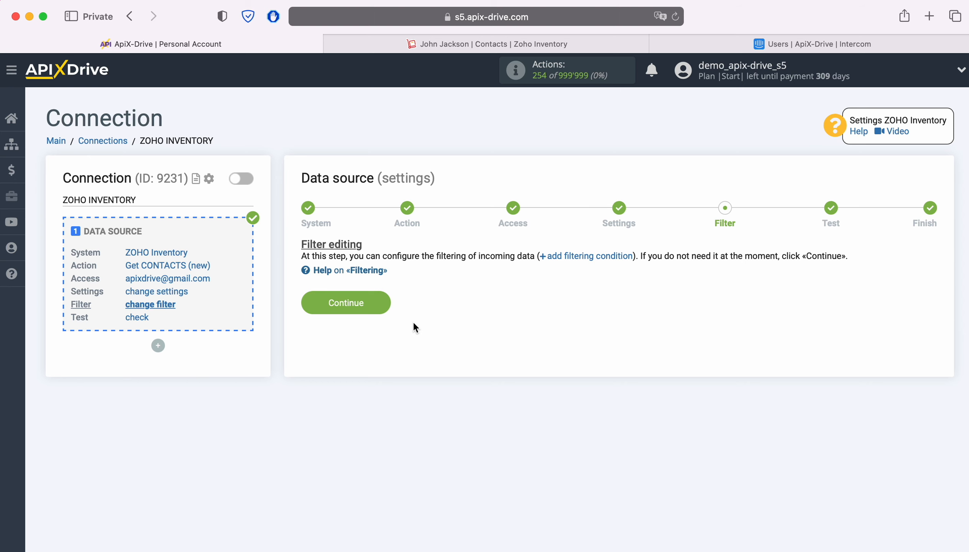
pyautogui.click(386, 302)
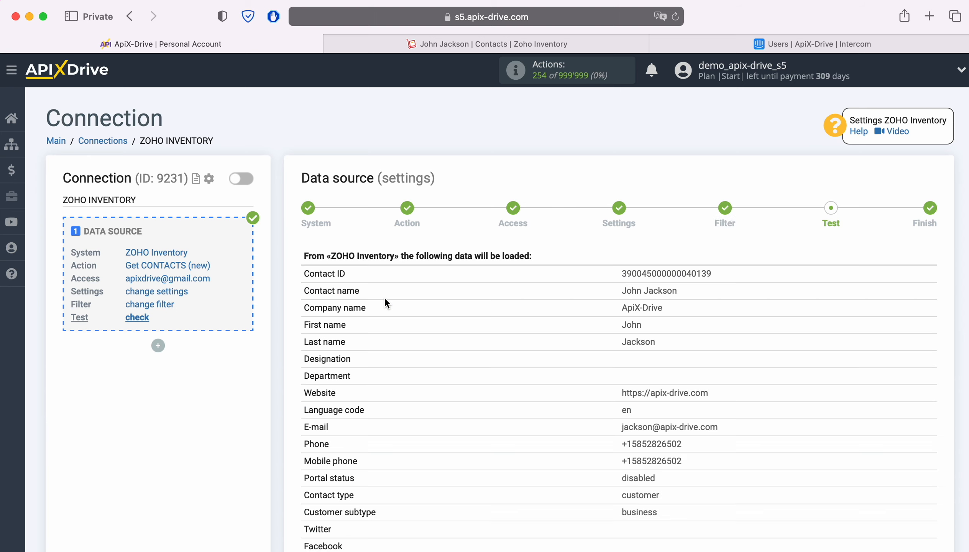
pyautogui.scroll(-5, 384, 297)
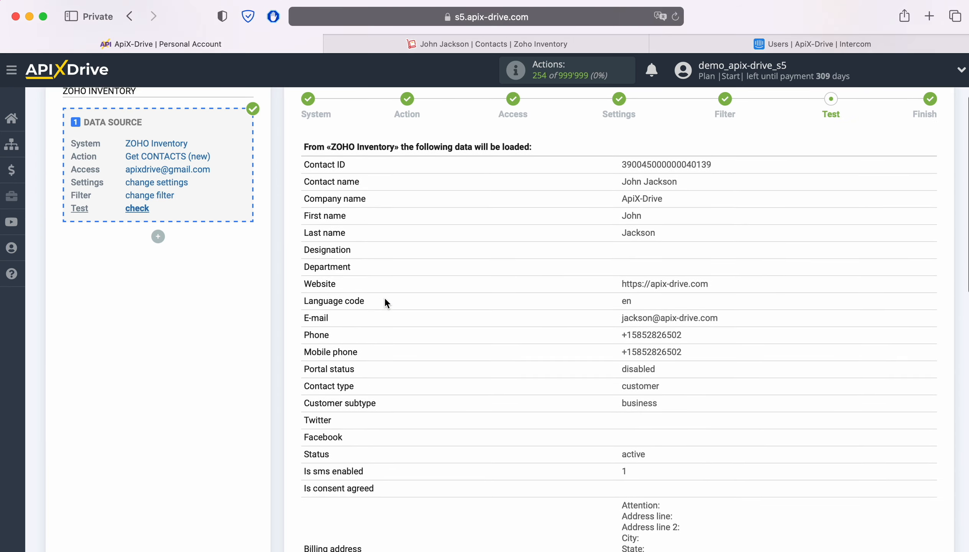
pyautogui.scroll(-7, 385, 299)
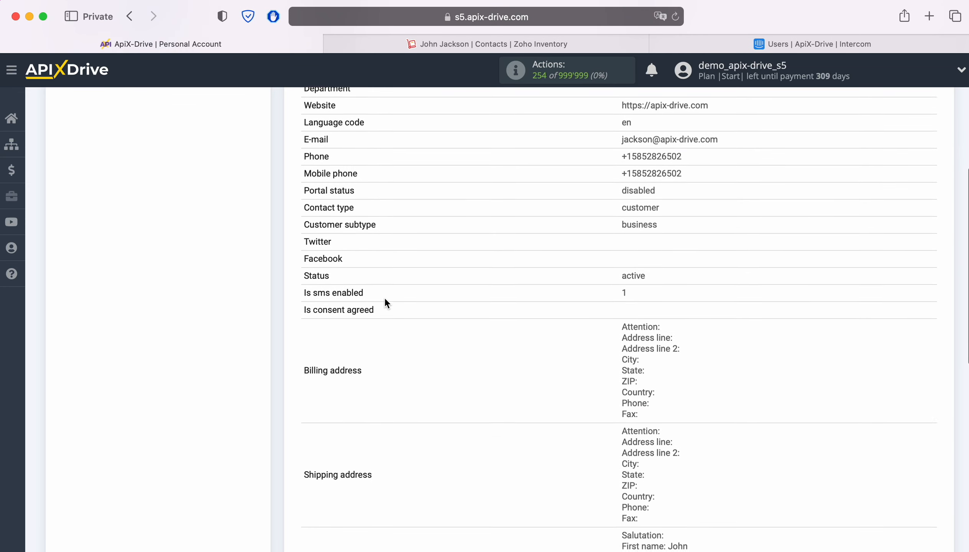
pyautogui.scroll(-3, 385, 299)
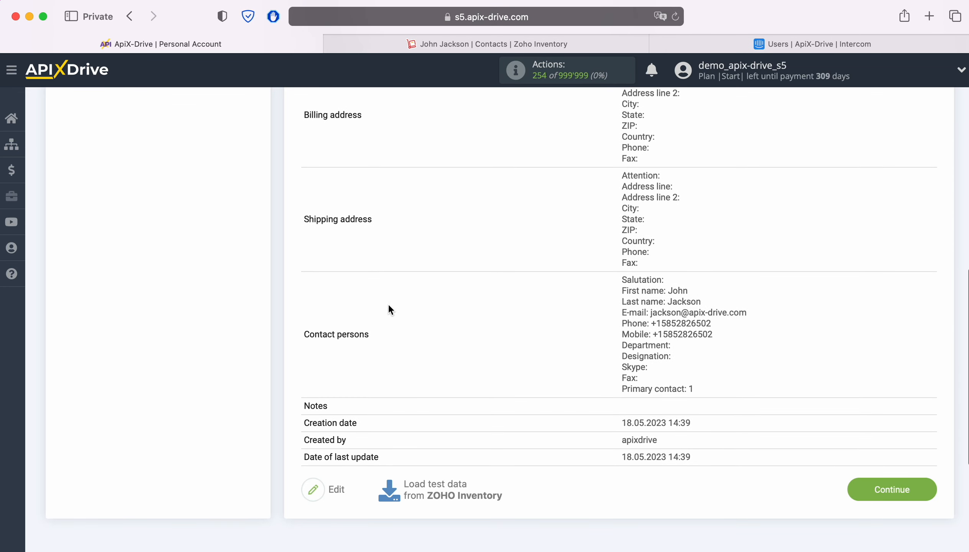
pyautogui.click(929, 488)
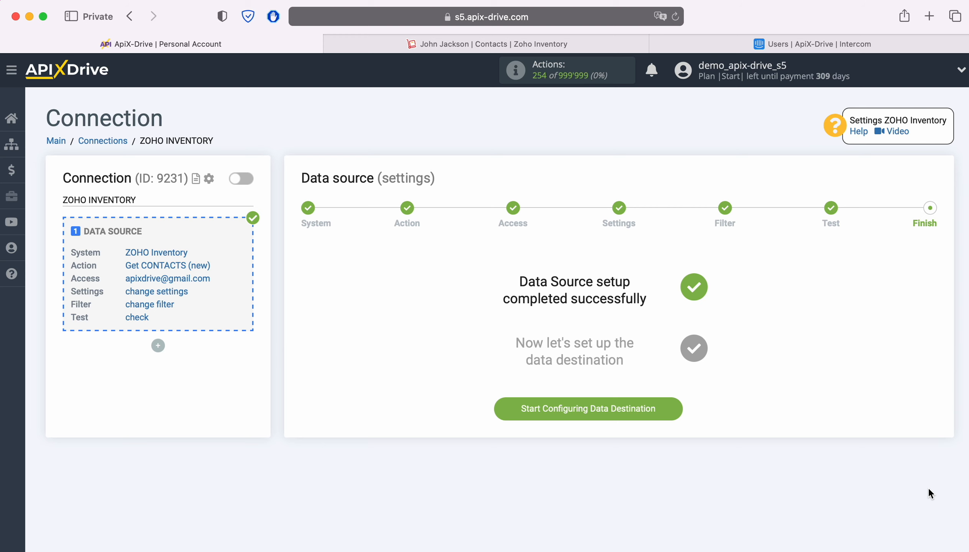
# Start the data destination and select Intercom as its system.
pyautogui.click(671, 409)
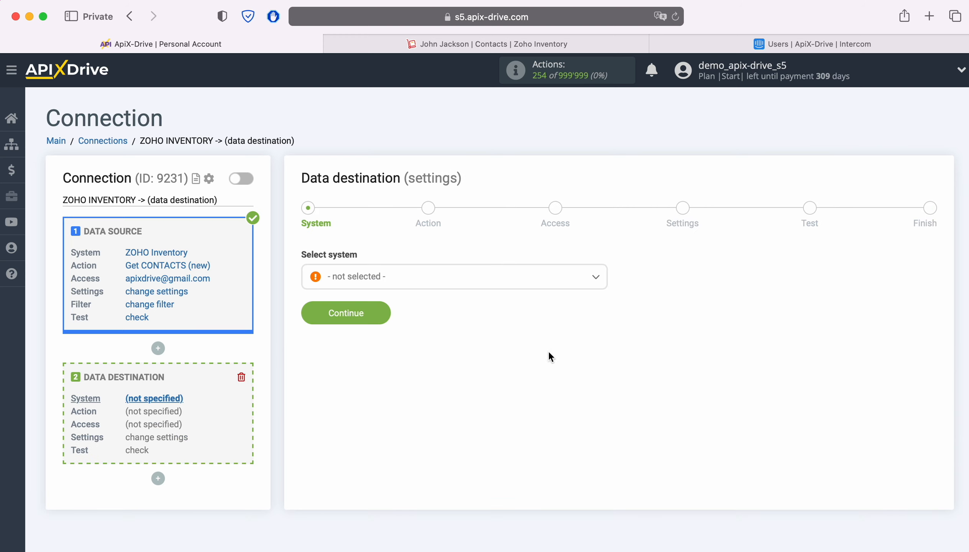
pyautogui.click(495, 281)
pyautogui.scroll(-10, 538, 390)
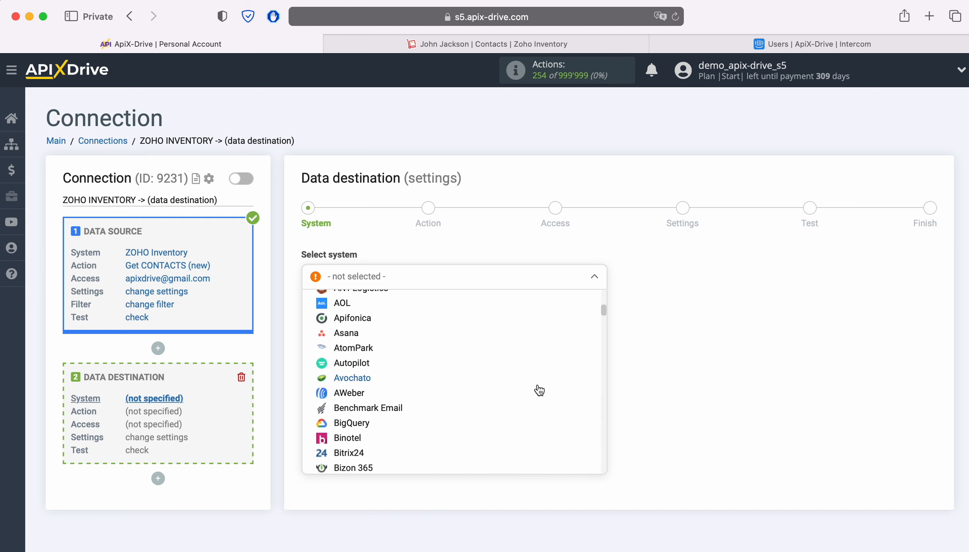
pyautogui.scroll(-15, 539, 390)
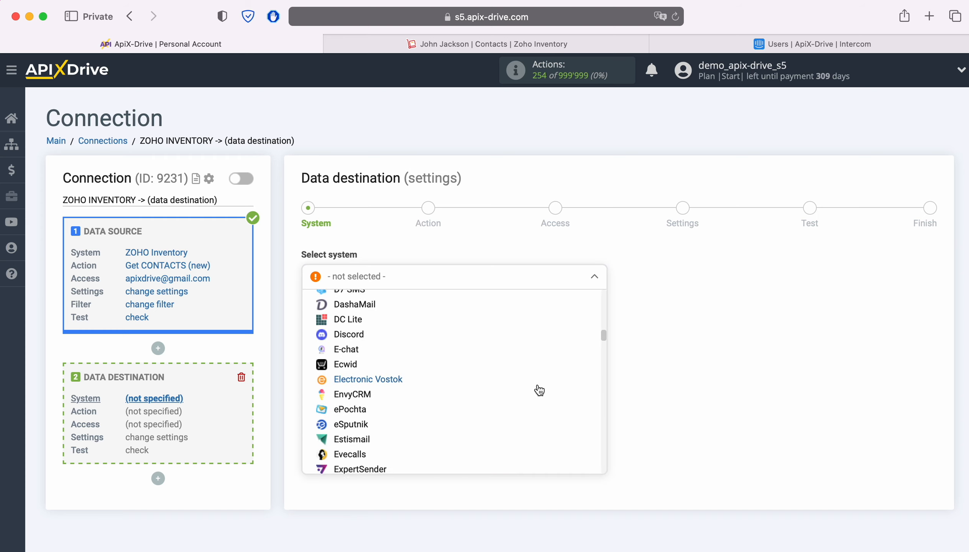
pyautogui.scroll(-15, 539, 390)
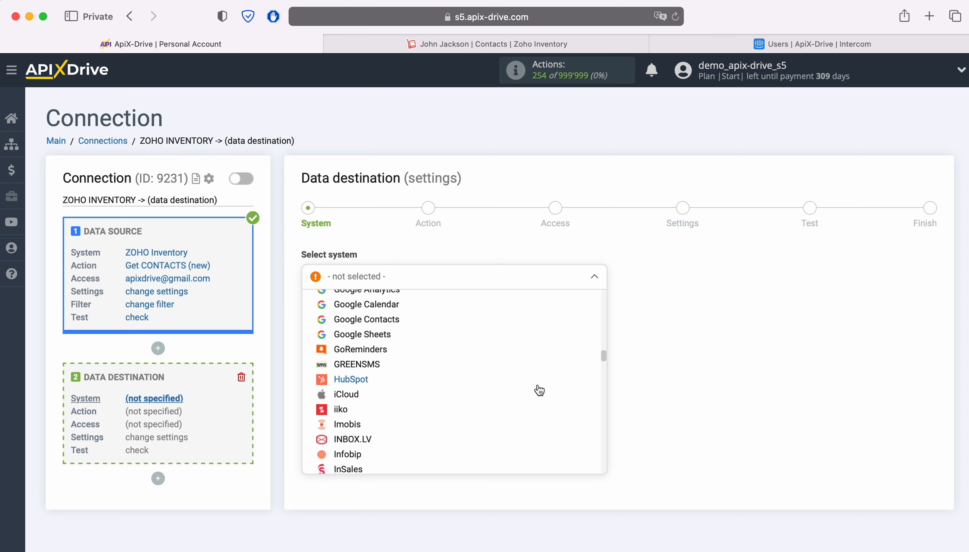
pyautogui.click(351, 393)
pyautogui.click(377, 326)
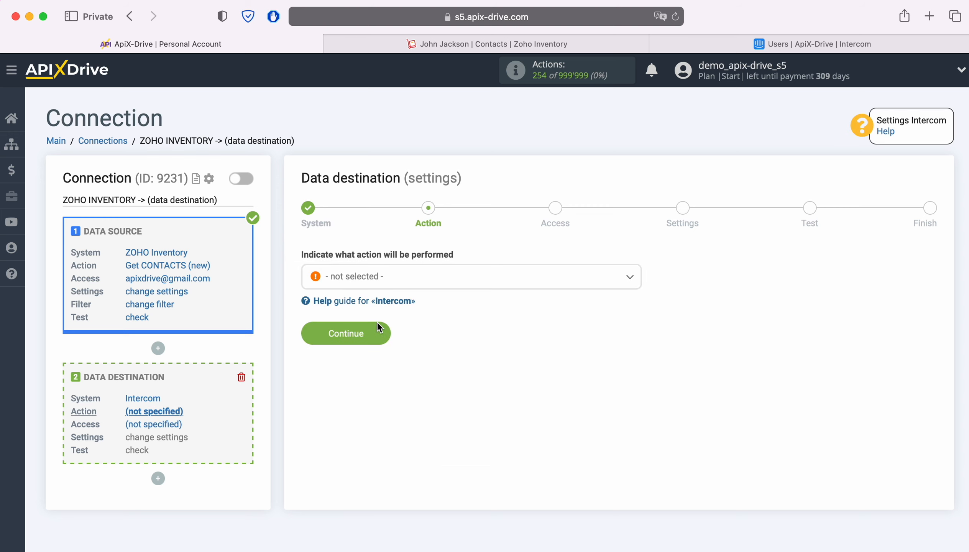
# Set the destination action to Create USER / LEAD and continue to Access.
pyautogui.click(446, 281)
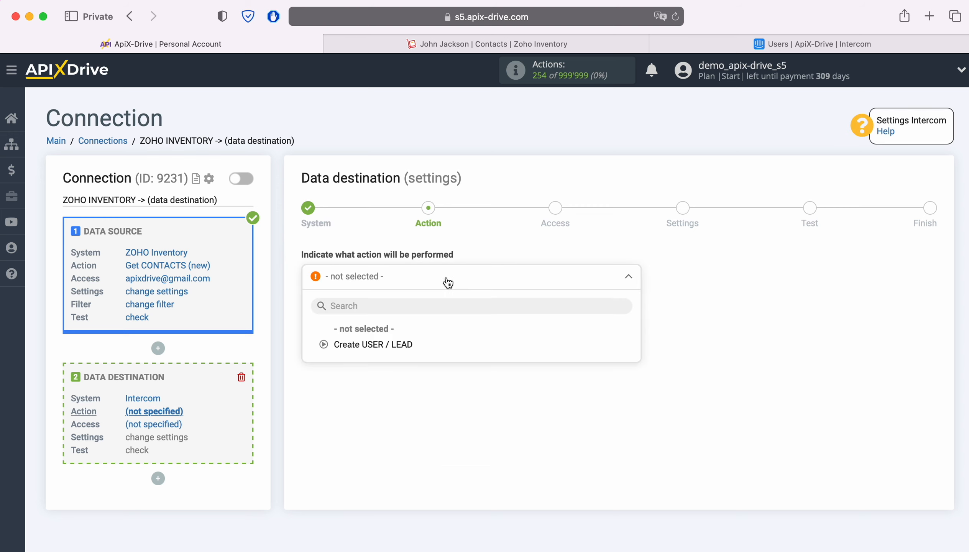
pyautogui.click(390, 346)
pyautogui.click(383, 337)
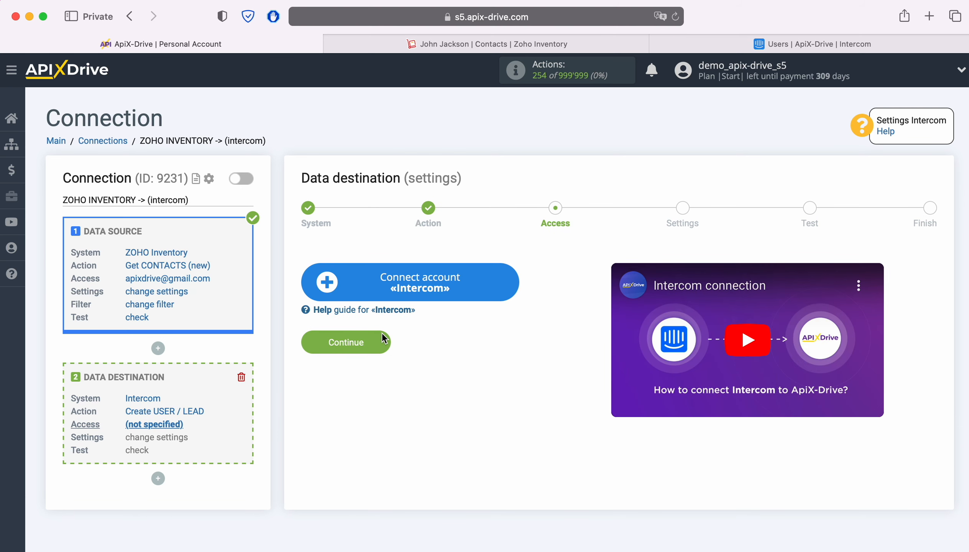
# Sign in to Intercom with saved credentials and authorize ApiX-Drive's access.
pyautogui.click(511, 282)
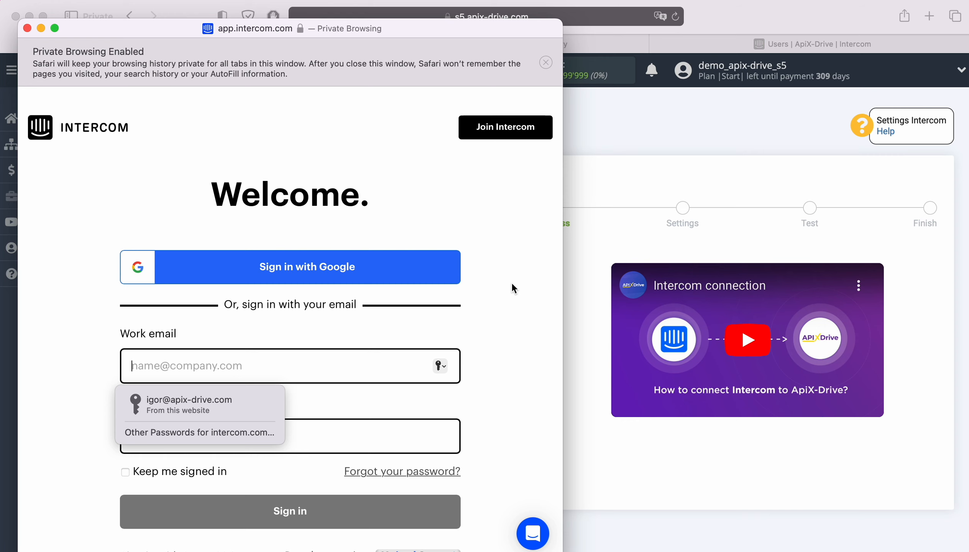
pyautogui.click(247, 404)
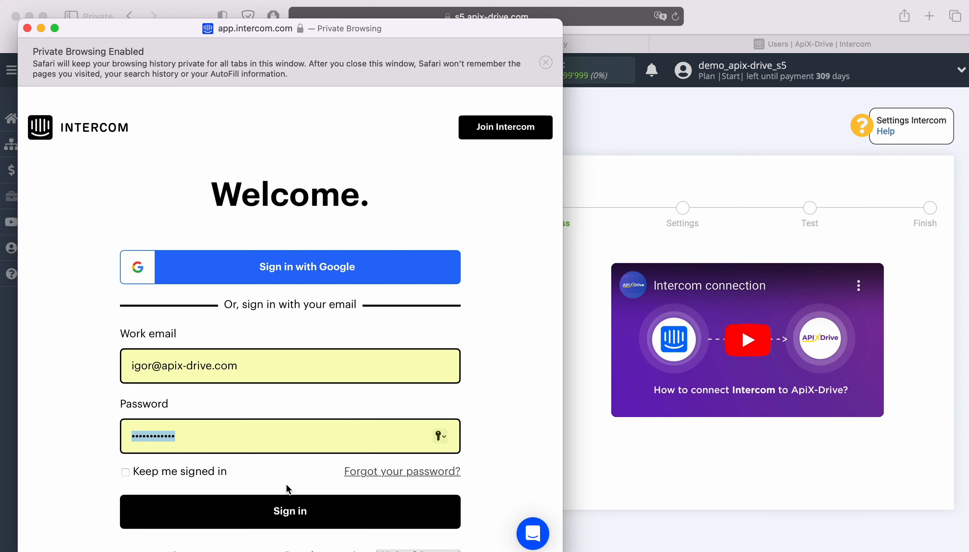
pyautogui.click(324, 515)
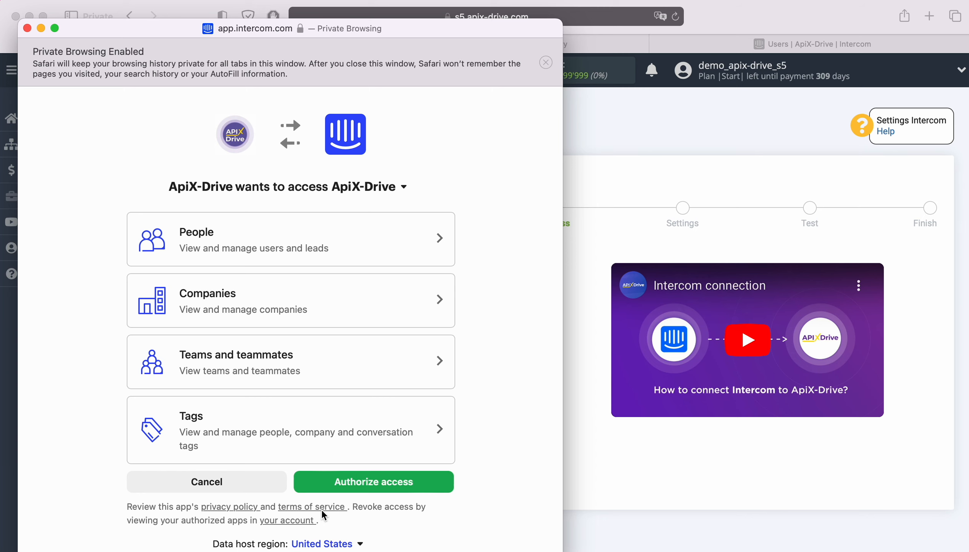
pyautogui.click(411, 486)
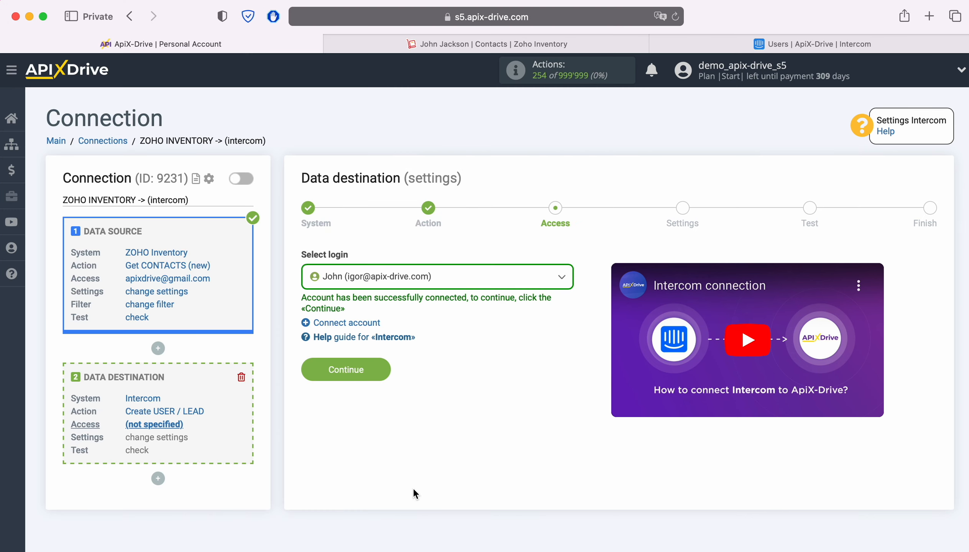
# Select the newly connected Intercom login and continue to the field settings.
pyautogui.click(471, 277)
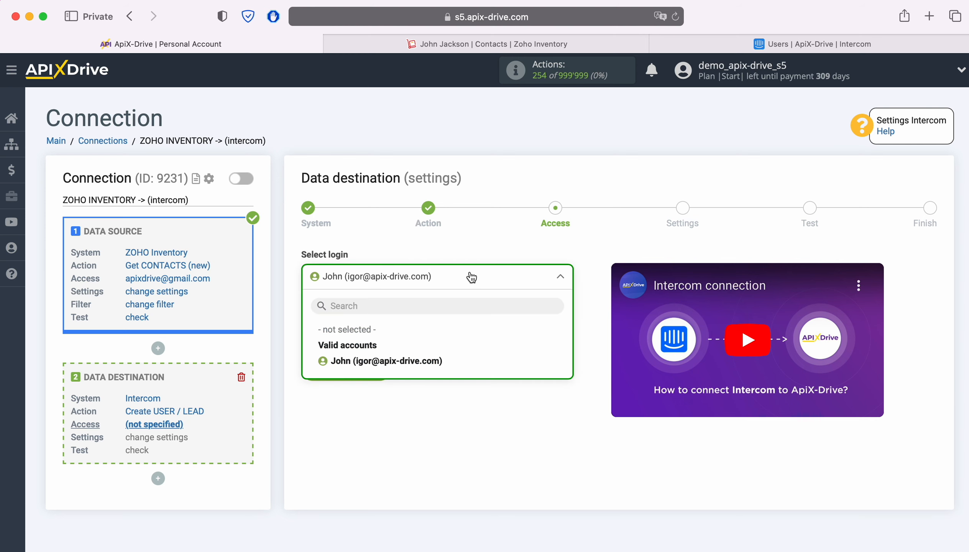
pyautogui.click(434, 361)
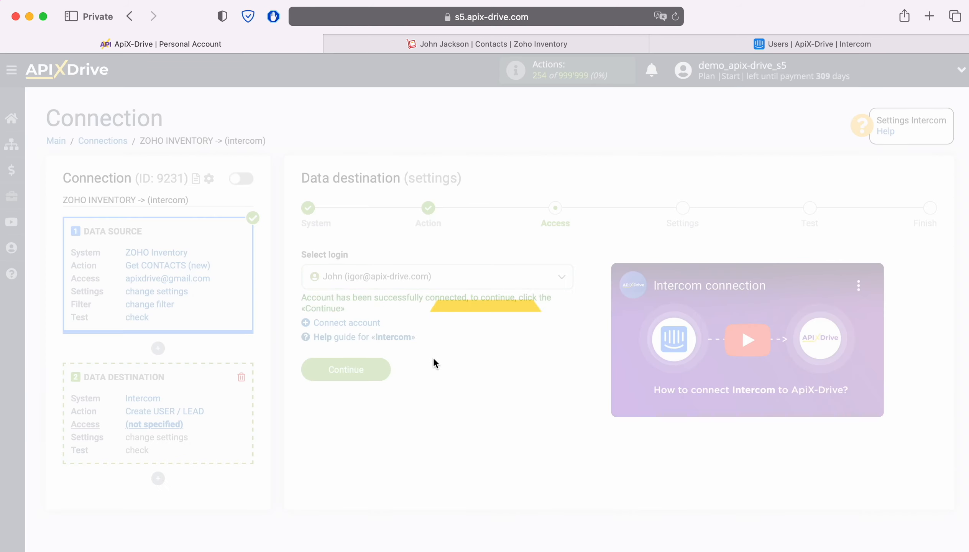
pyautogui.click(382, 369)
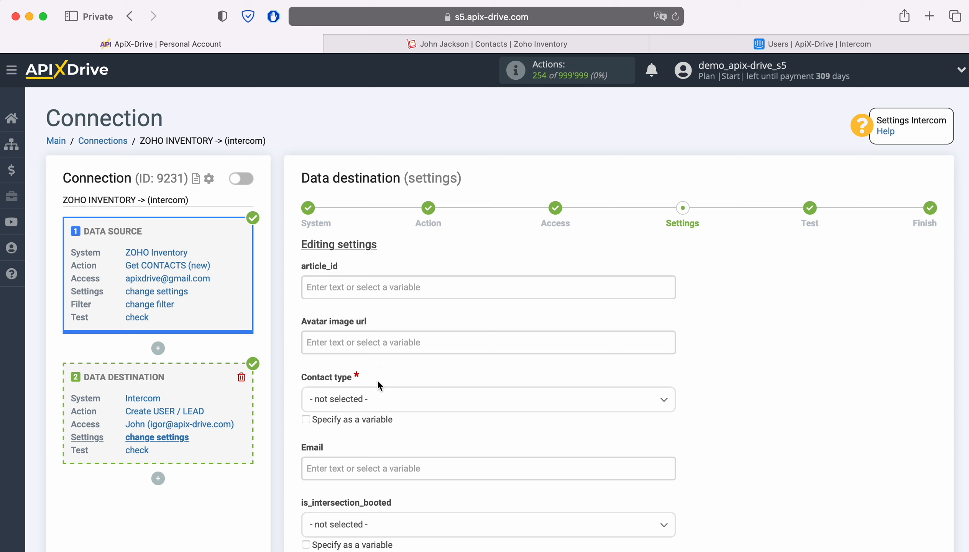
# Set the contact type to User and map Email to the Zoho E-mail variable.
pyautogui.click(398, 399)
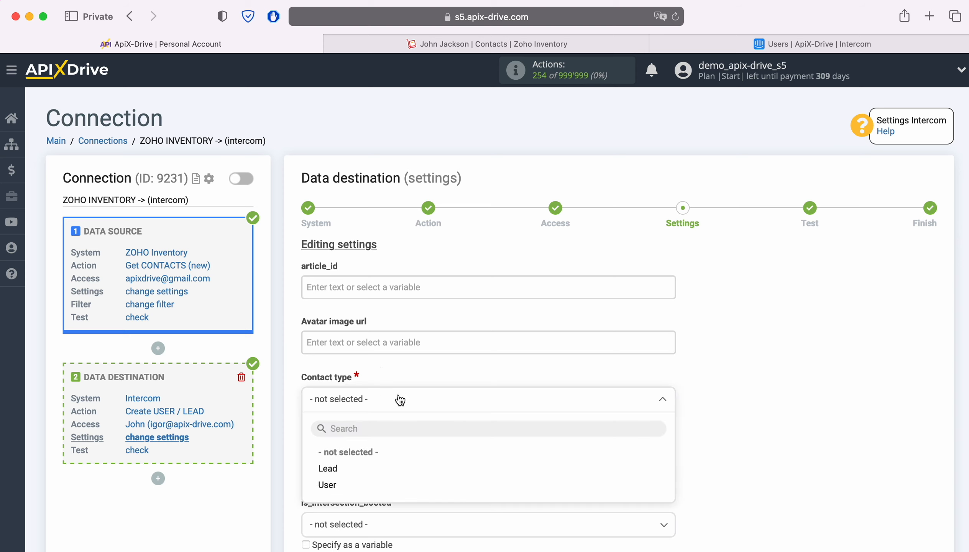
pyautogui.click(327, 486)
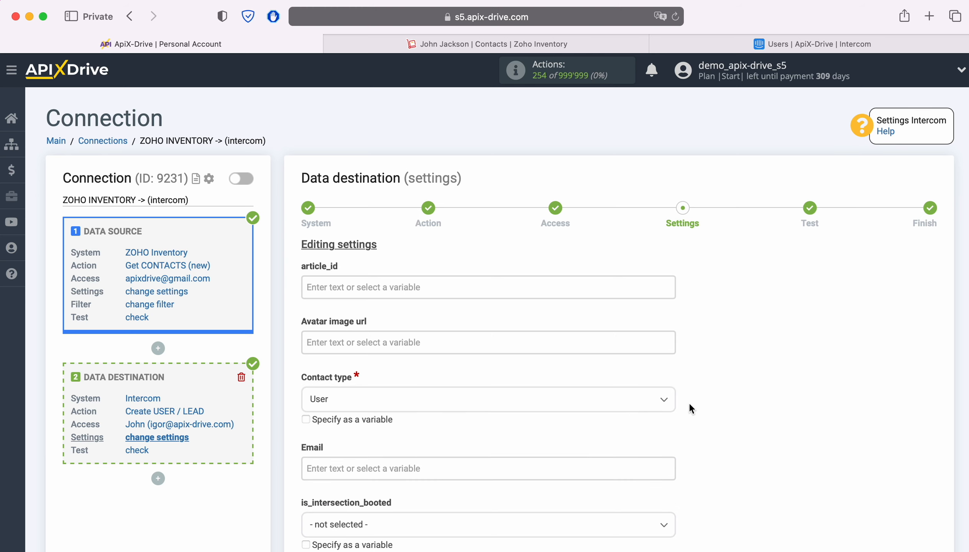
pyautogui.scroll(-3, 771, 387)
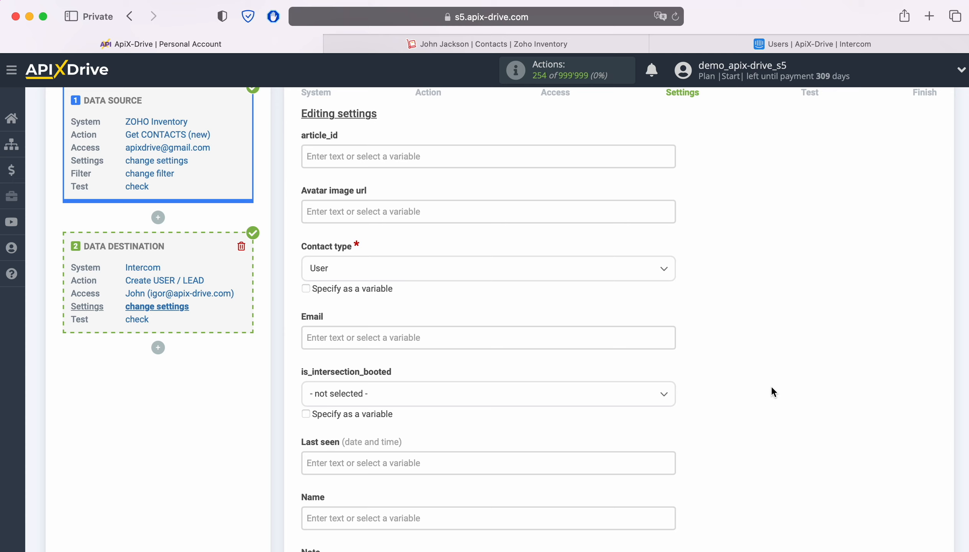
pyautogui.click(410, 337)
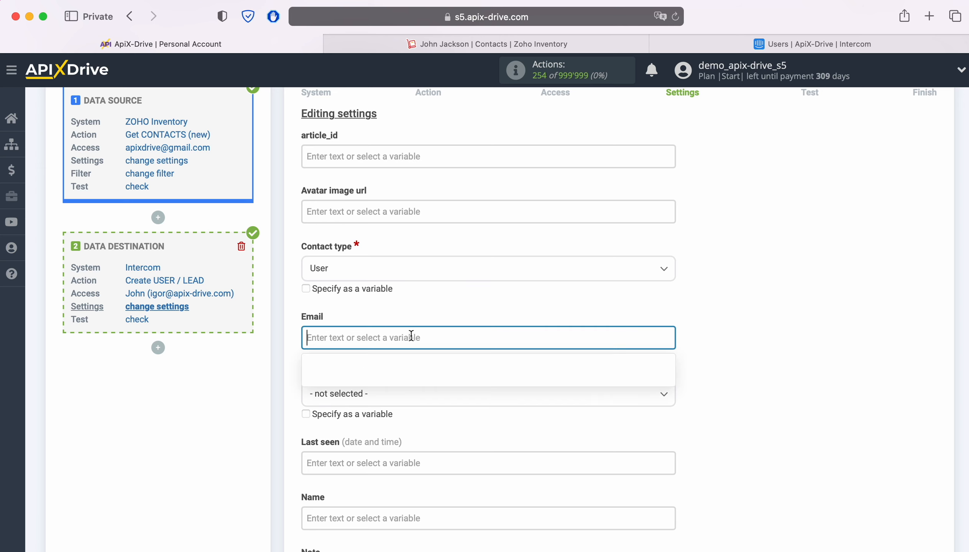
pyautogui.scroll(-3, 623, 338)
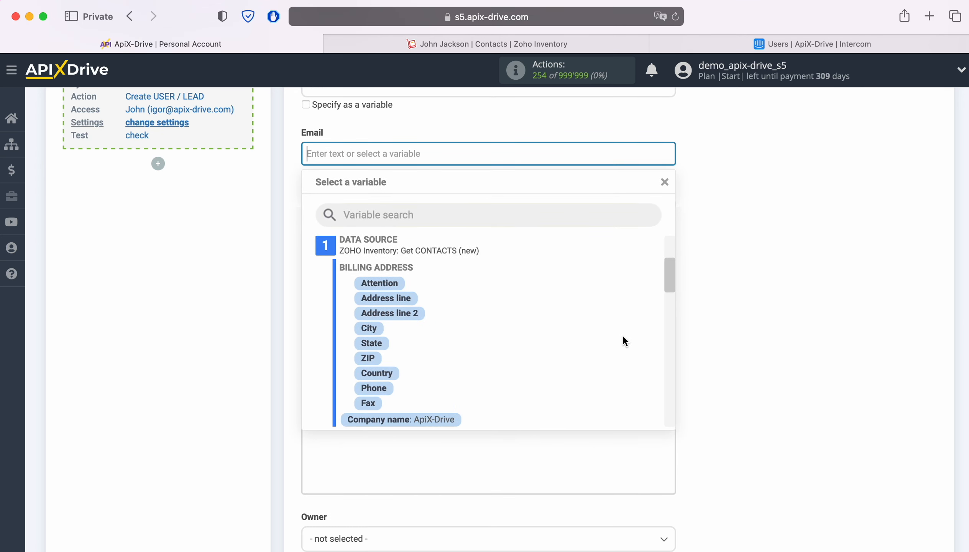
pyautogui.scroll(-2, 623, 338)
pyautogui.scroll(-3, 623, 340)
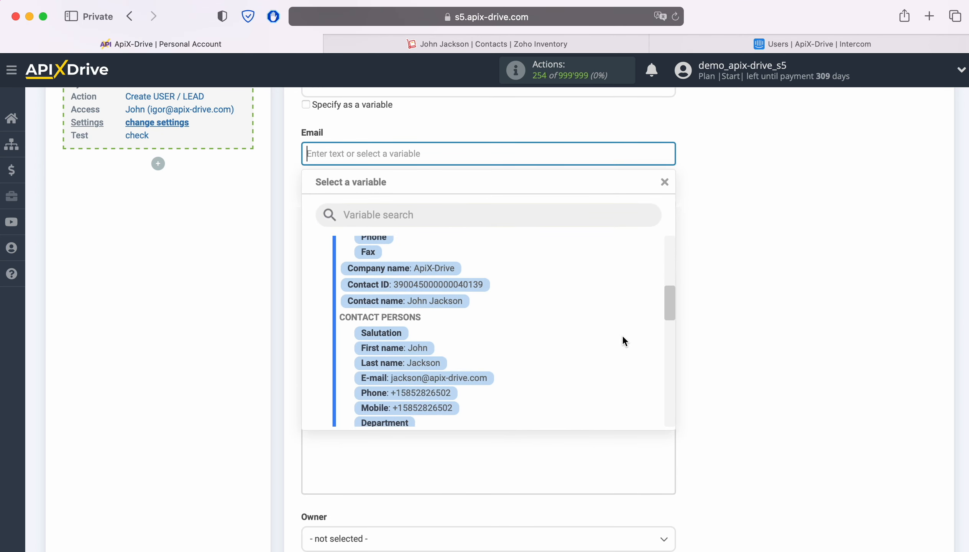
pyautogui.click(474, 380)
# Fill Name with the contact's First name and Last name variables.
pyautogui.scroll(-3, 589, 342)
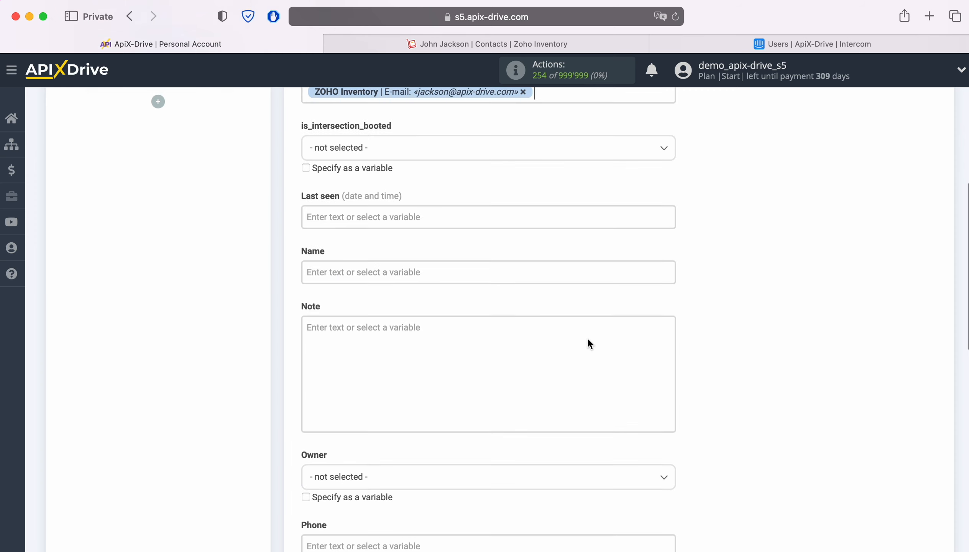
pyautogui.click(398, 238)
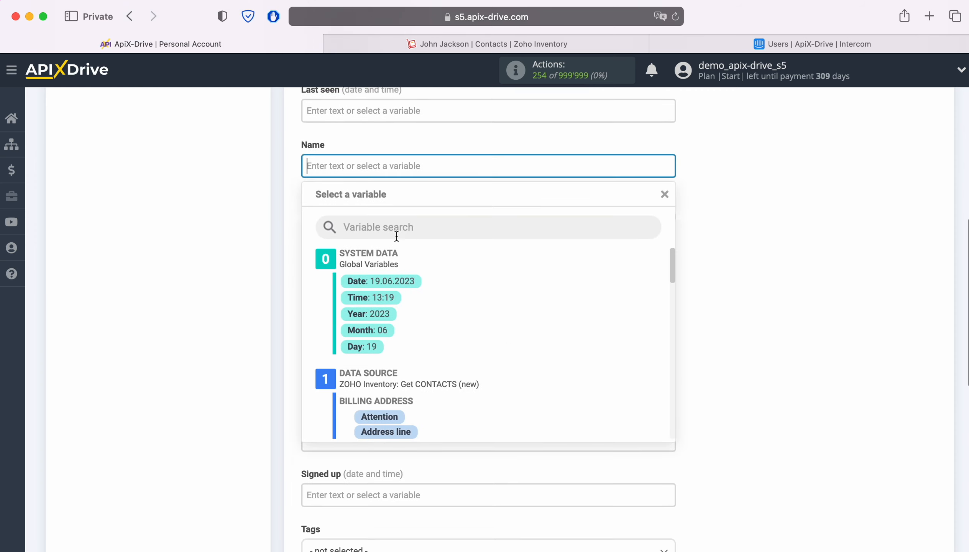
pyautogui.scroll(-3, 615, 334)
pyautogui.scroll(-4, 613, 330)
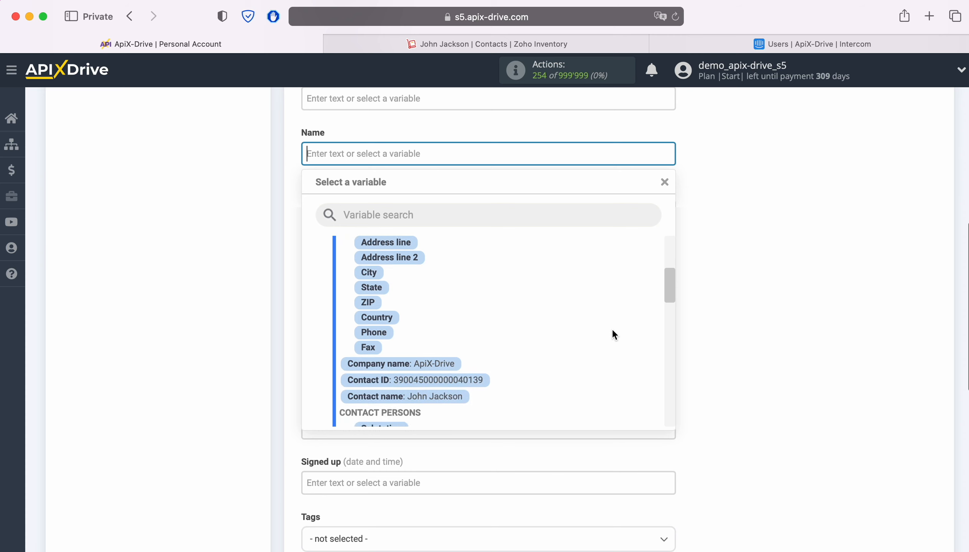
pyautogui.click(420, 406)
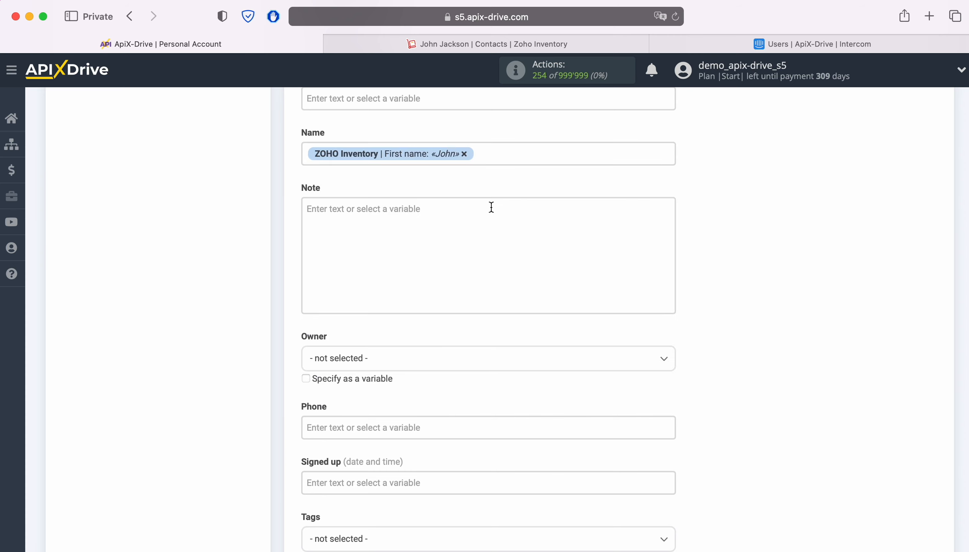
pyautogui.click(512, 154)
pyautogui.scroll(-3, 559, 322)
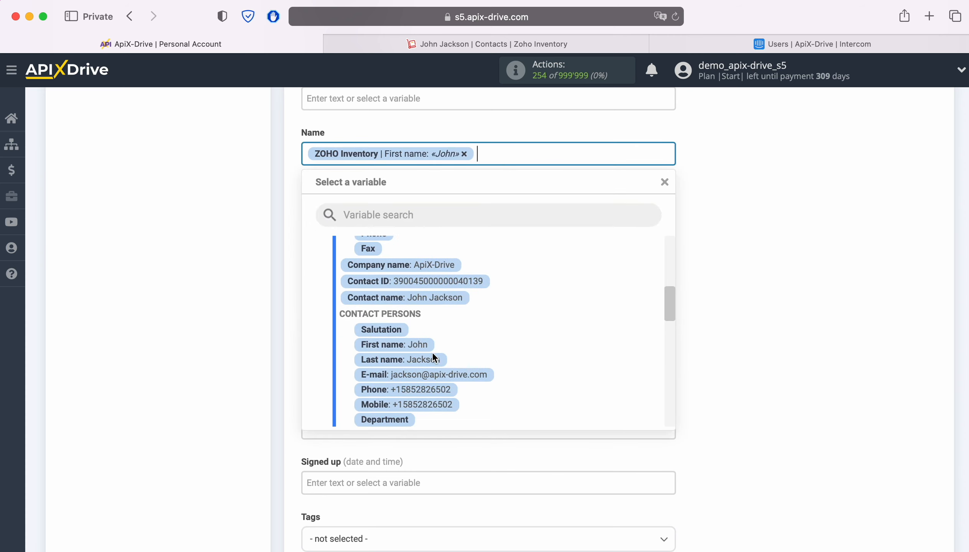
pyautogui.click(433, 357)
pyautogui.click(364, 228)
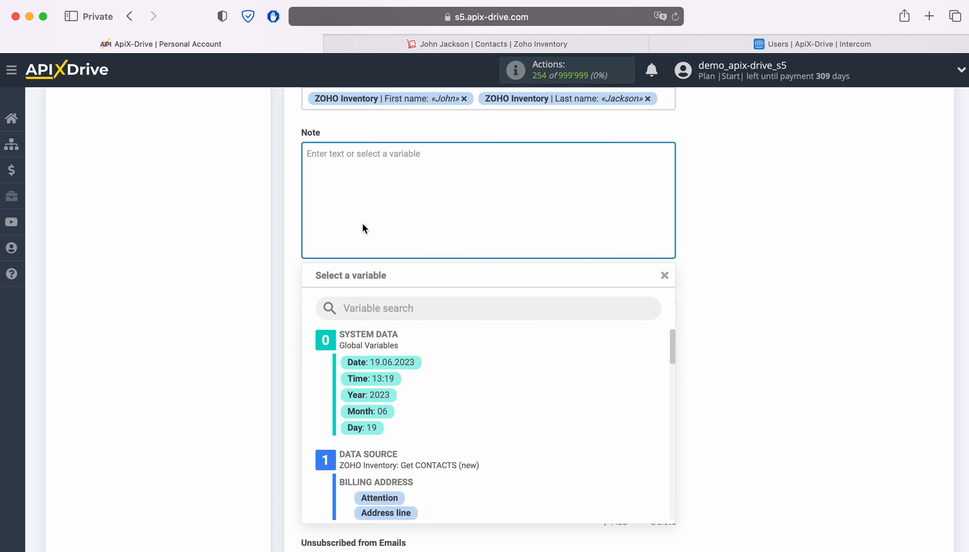
# Make the Note read 'Web ' followed by the contact's Website variable.
pyautogui.write('Web')
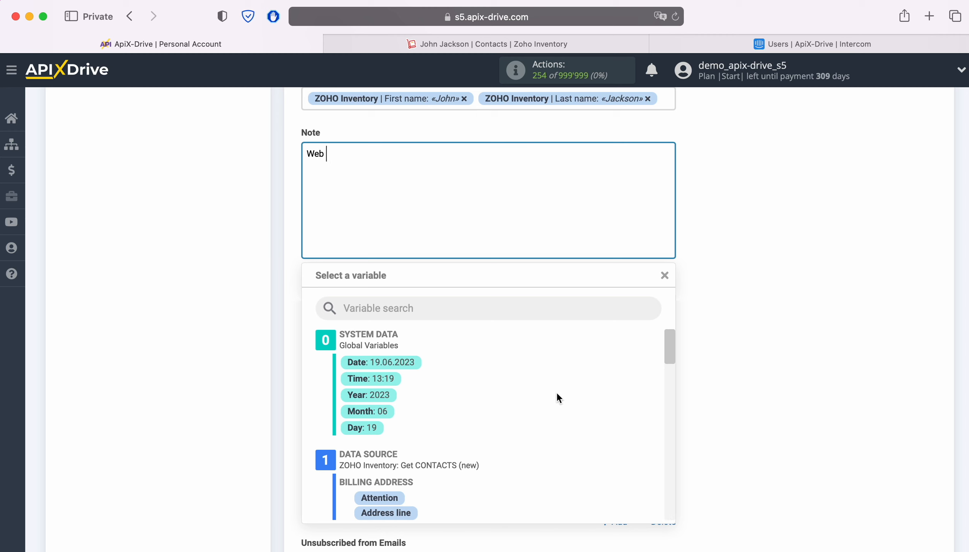
pyautogui.scroll(-10, 561, 394)
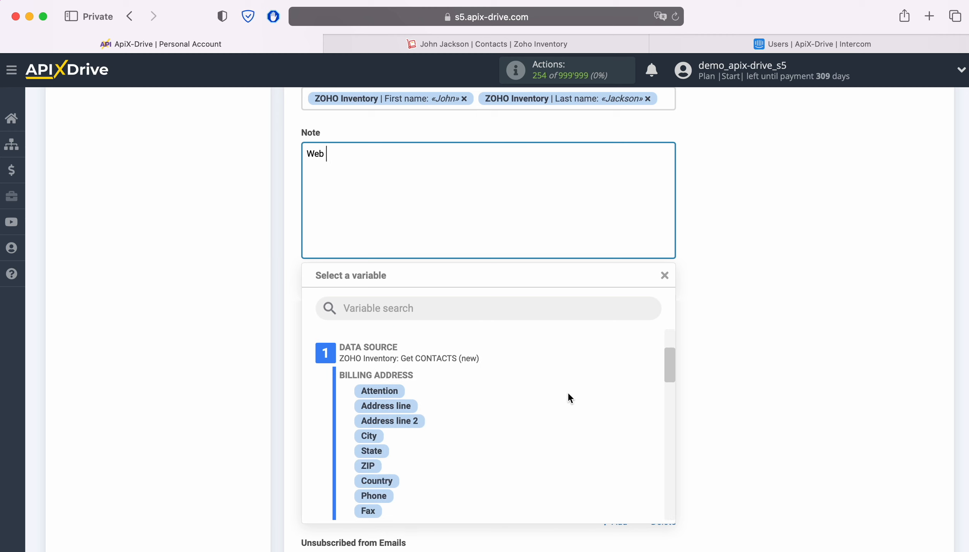
pyautogui.scroll(-10, 594, 388)
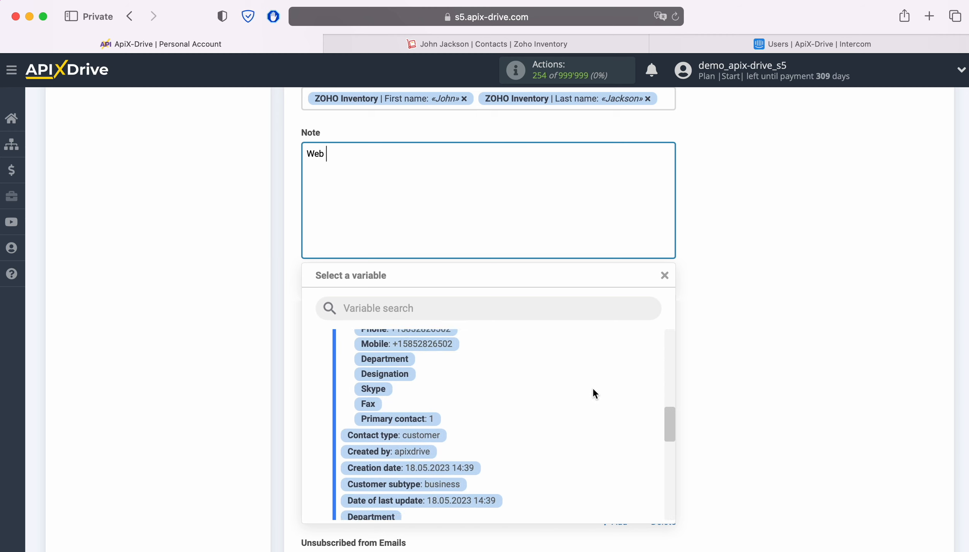
pyautogui.scroll(-10, 593, 392)
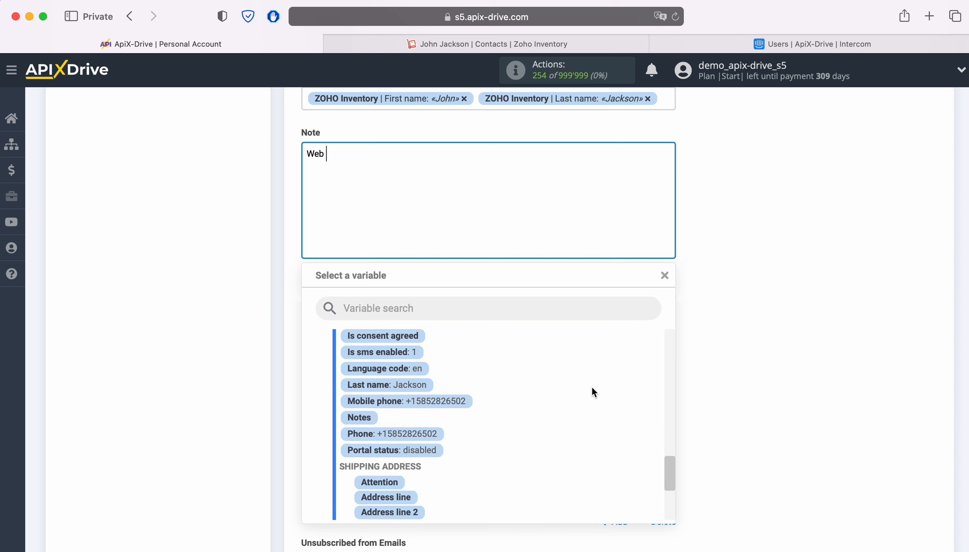
pyautogui.scroll(-3, 592, 386)
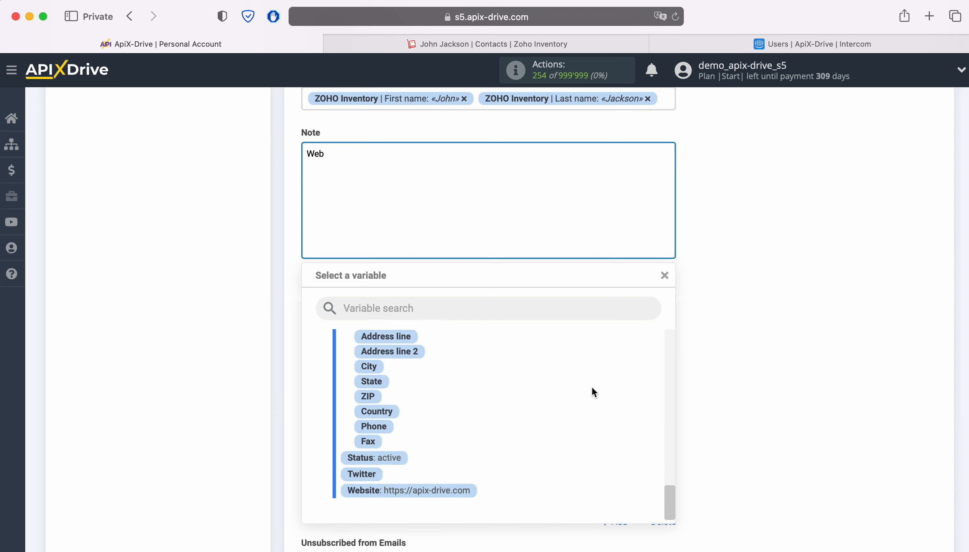
pyautogui.click(446, 491)
# Map Phone to the Contact Persons Phone variable.
pyautogui.scroll(-4, 495, 428)
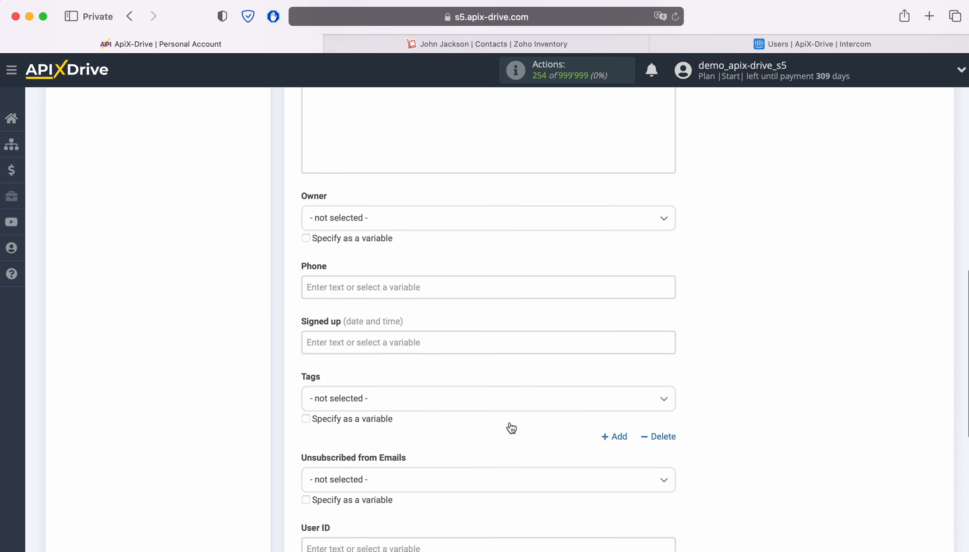
pyautogui.click(426, 283)
pyautogui.scroll(-6, 568, 325)
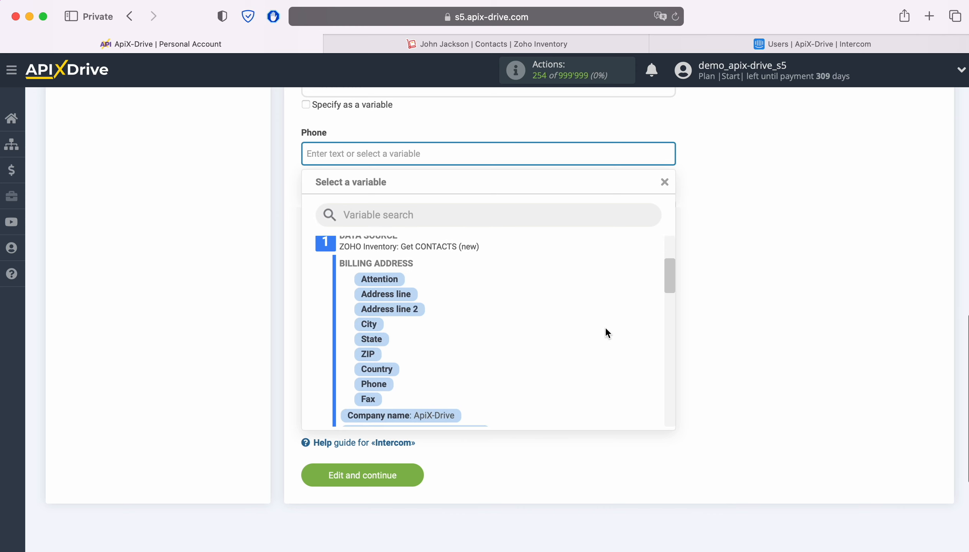
pyautogui.scroll(-2, 604, 333)
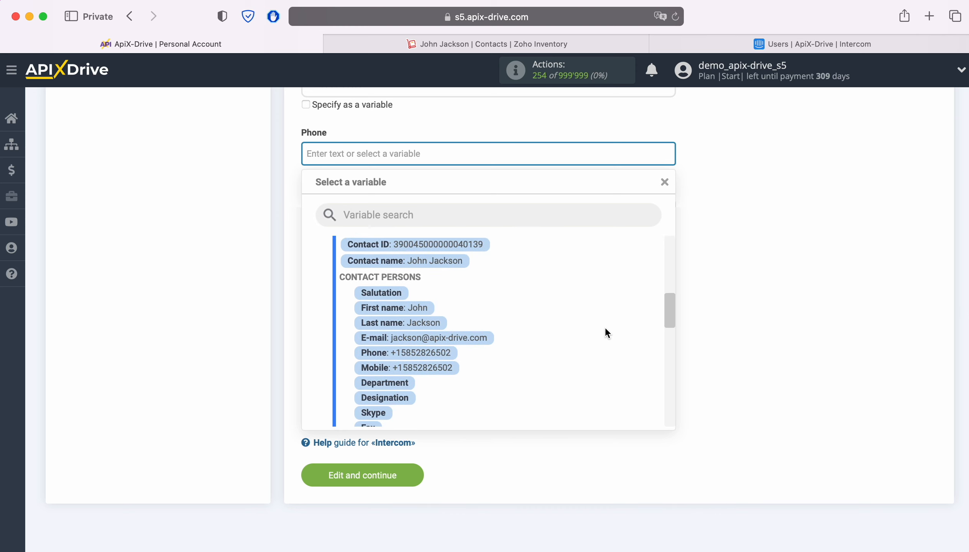
pyautogui.click(442, 352)
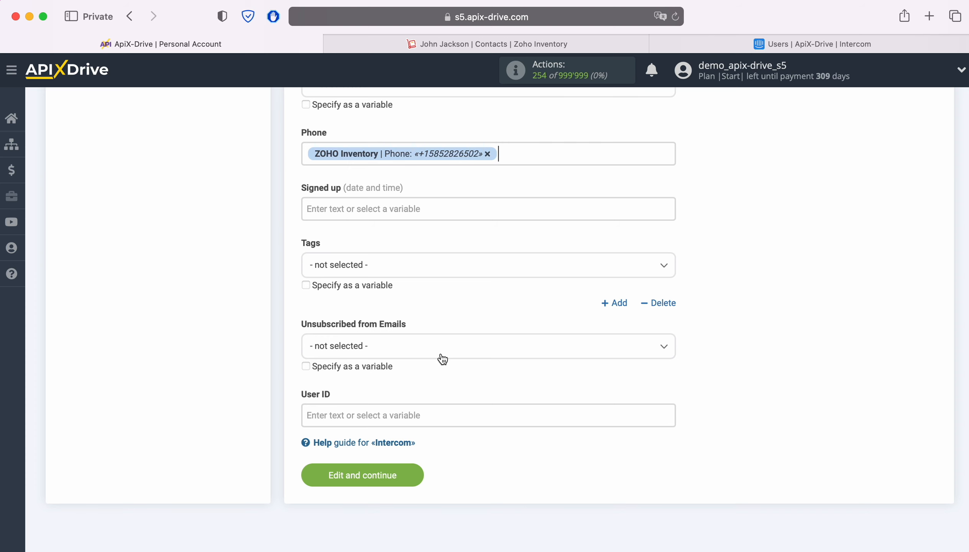
# Save the field mapping and send the test contact to Intercom.
pyautogui.click(416, 472)
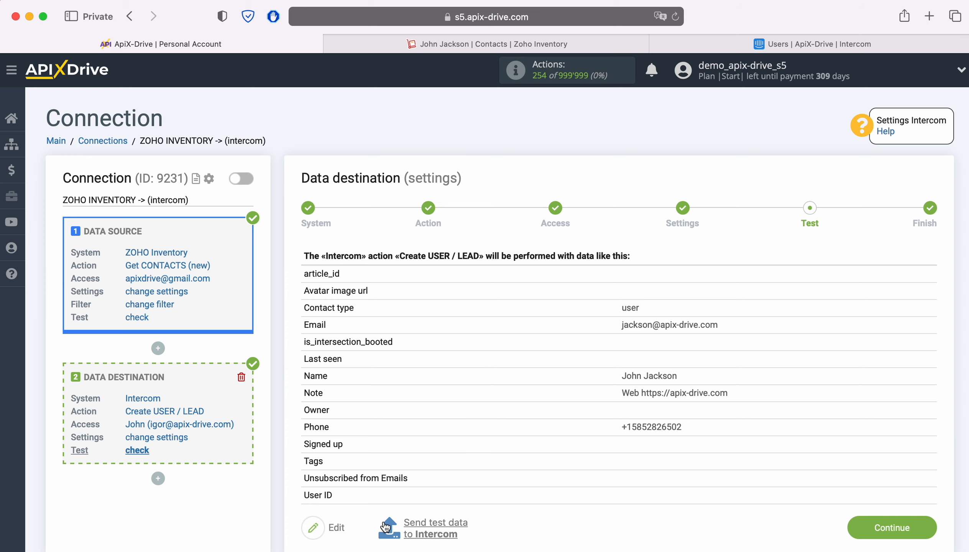
pyautogui.click(411, 523)
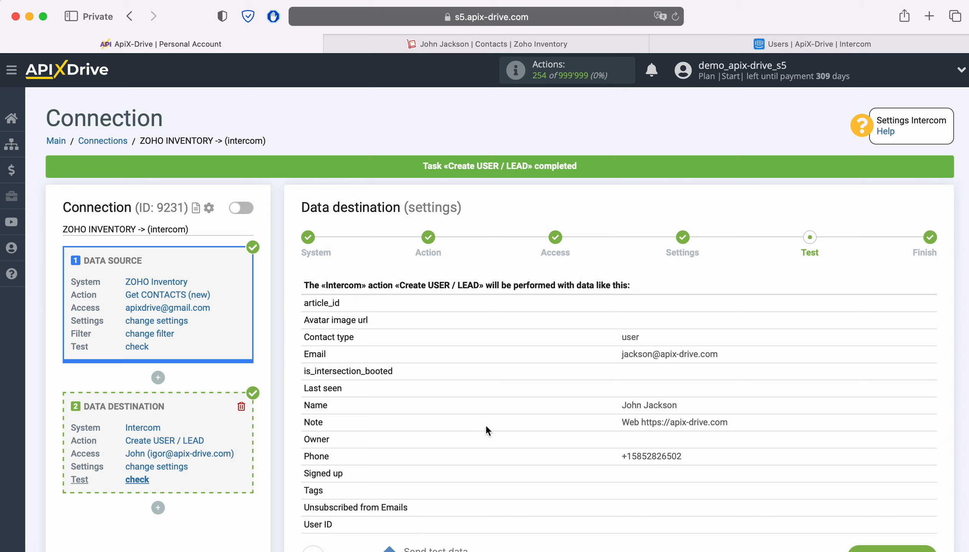
pyautogui.click(754, 45)
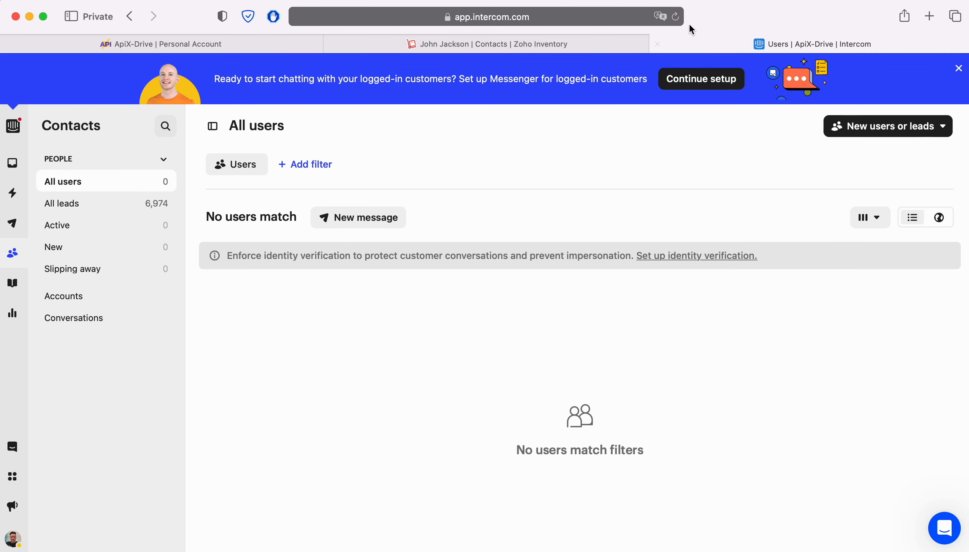
# Reload Intercom's All users list and verify the new user's email, phone and Web note.
pyautogui.click(675, 16)
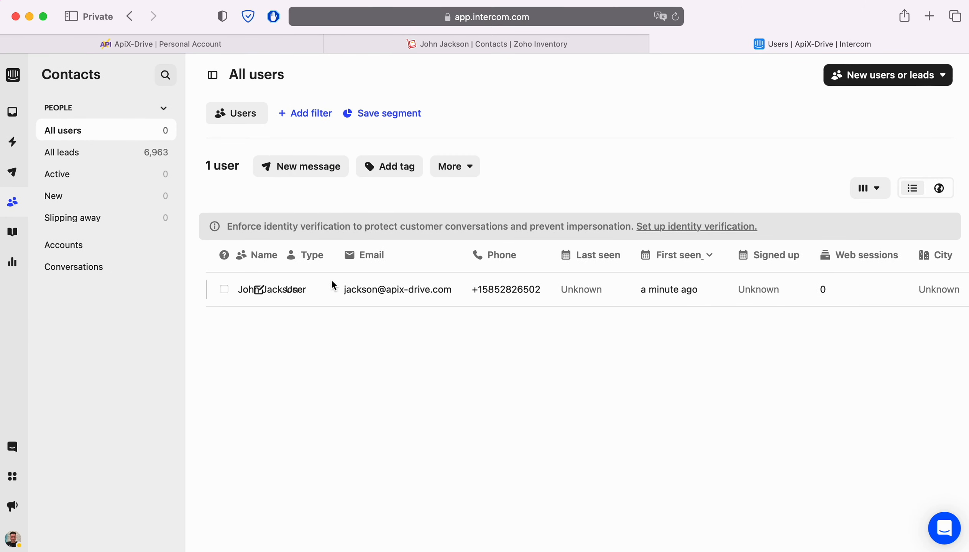
pyautogui.click(296, 294)
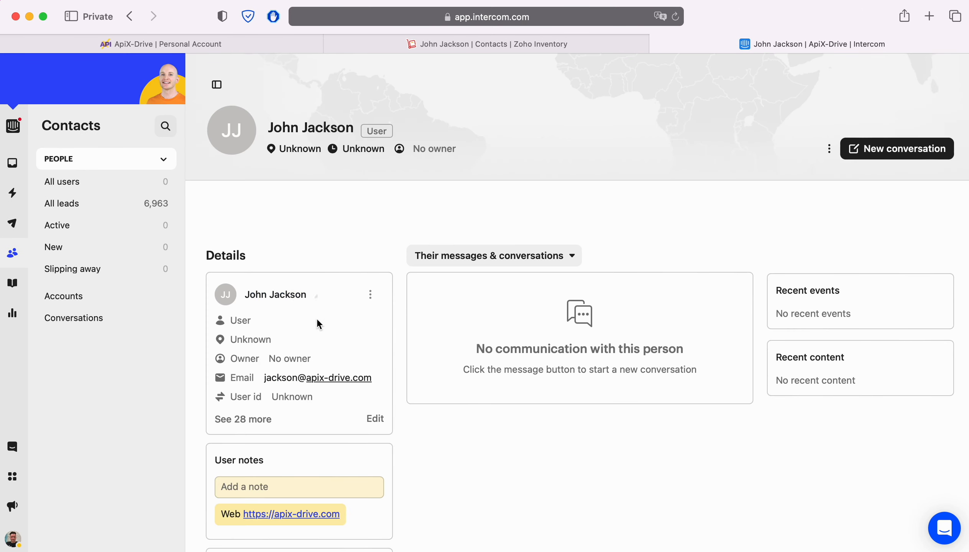
pyautogui.scroll(-5, 667, 320)
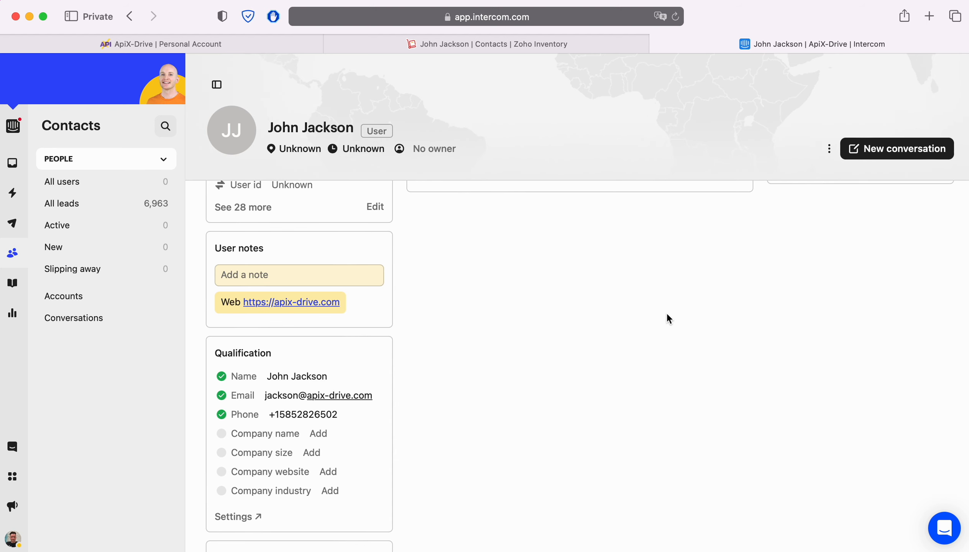
pyautogui.click(166, 38)
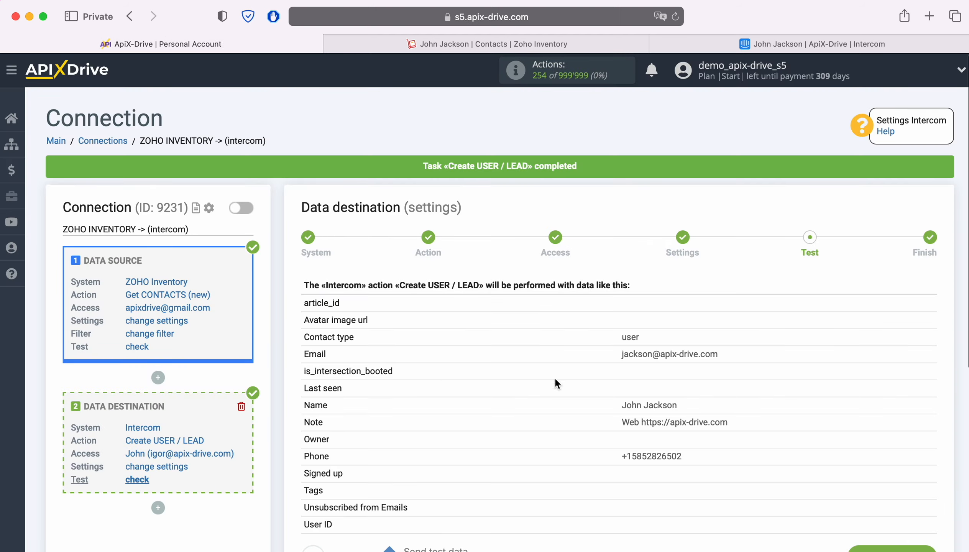
# Finish the Intercom setup past the test and enable auto-update for the connection.
pyautogui.scroll(-3, 836, 362)
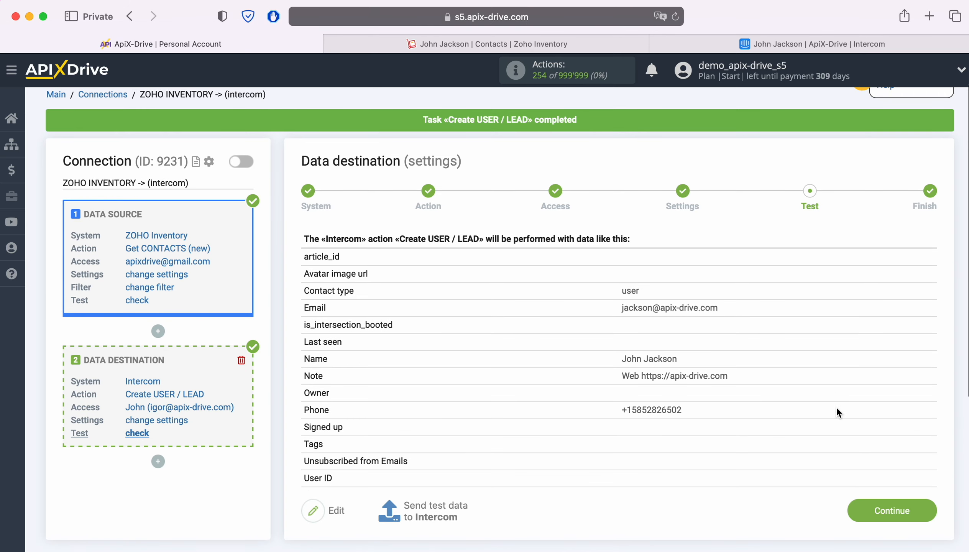
pyautogui.click(922, 499)
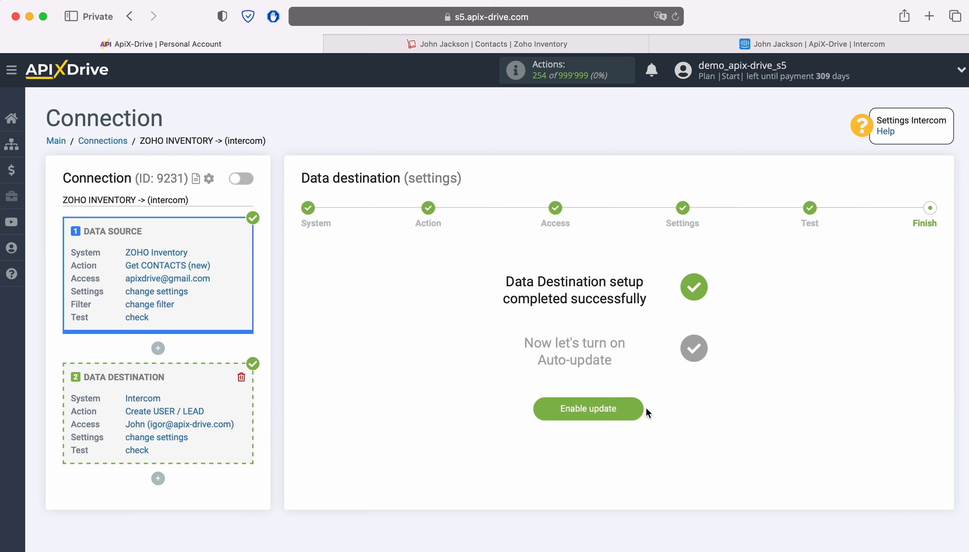
pyautogui.click(635, 407)
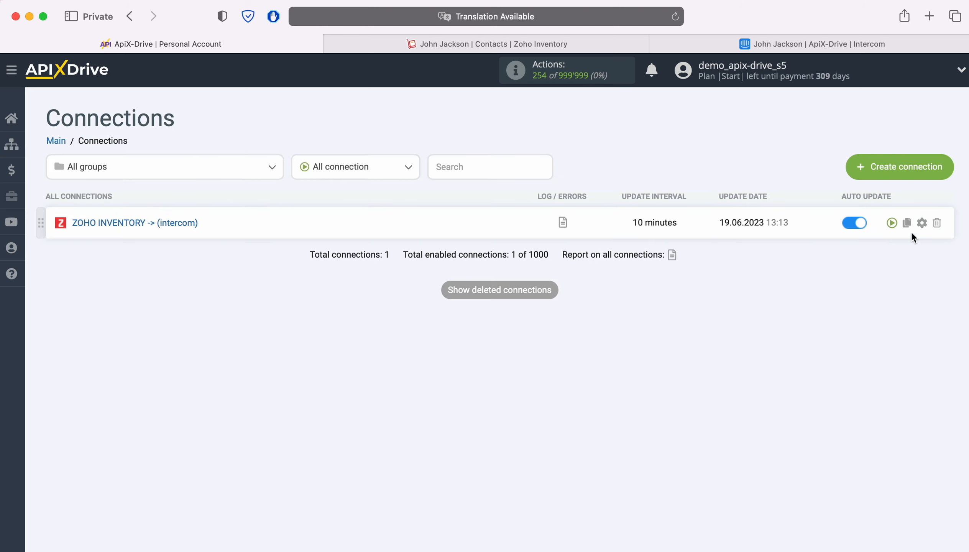
# Set the connection's update interval to 5 minutes and save the settings.
pyautogui.click(921, 222)
pyautogui.click(560, 317)
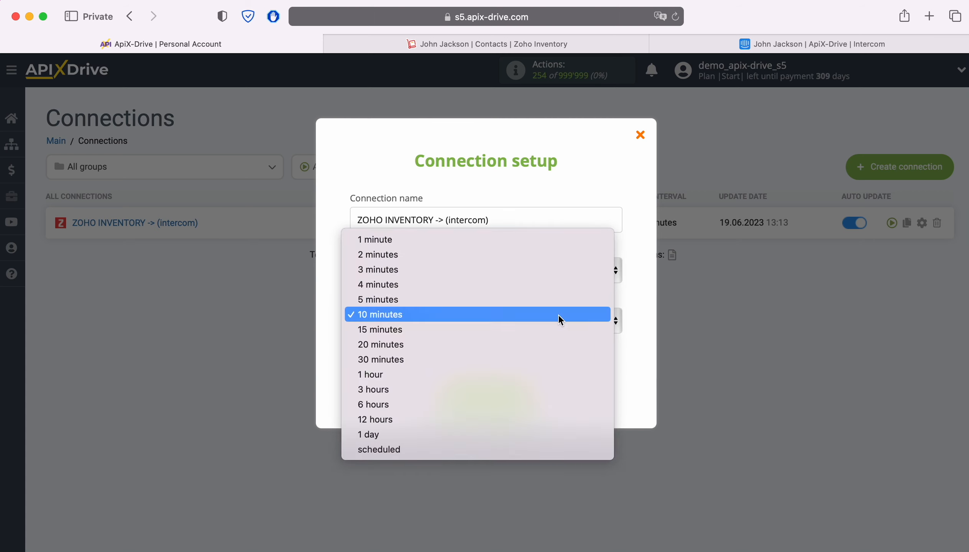
pyautogui.click(537, 299)
pyautogui.click(531, 396)
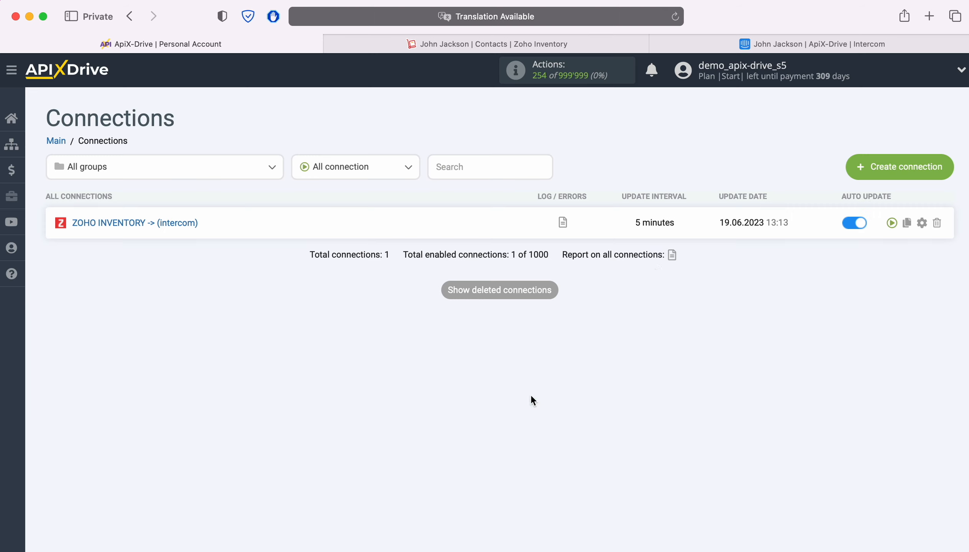